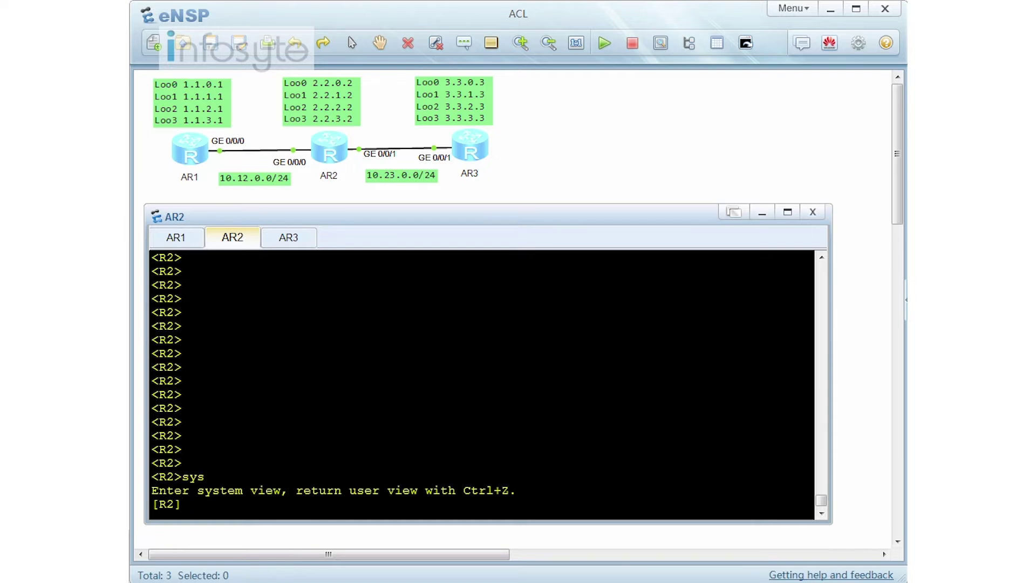
Display all ACLs configured on R2 and note the name and number of the advanced ACL
type("dis acl al")
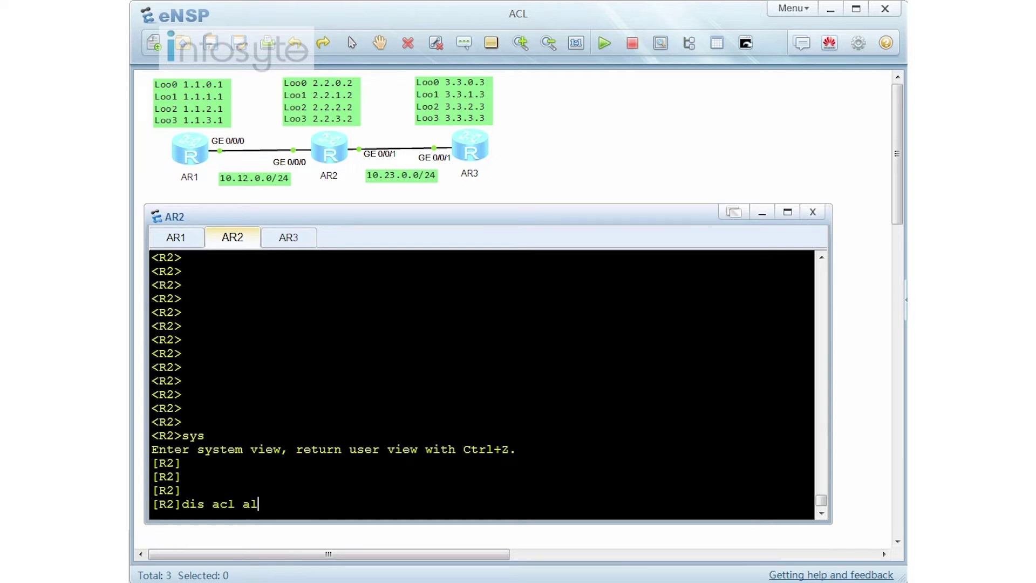
type("l")
key("Return")
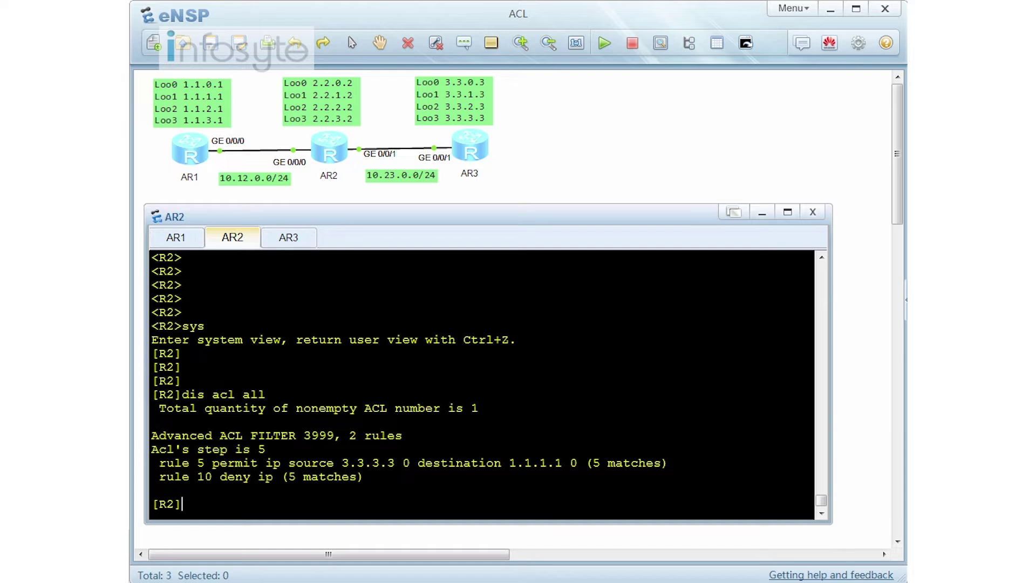
left_click_drag(220, 435, 334, 435)
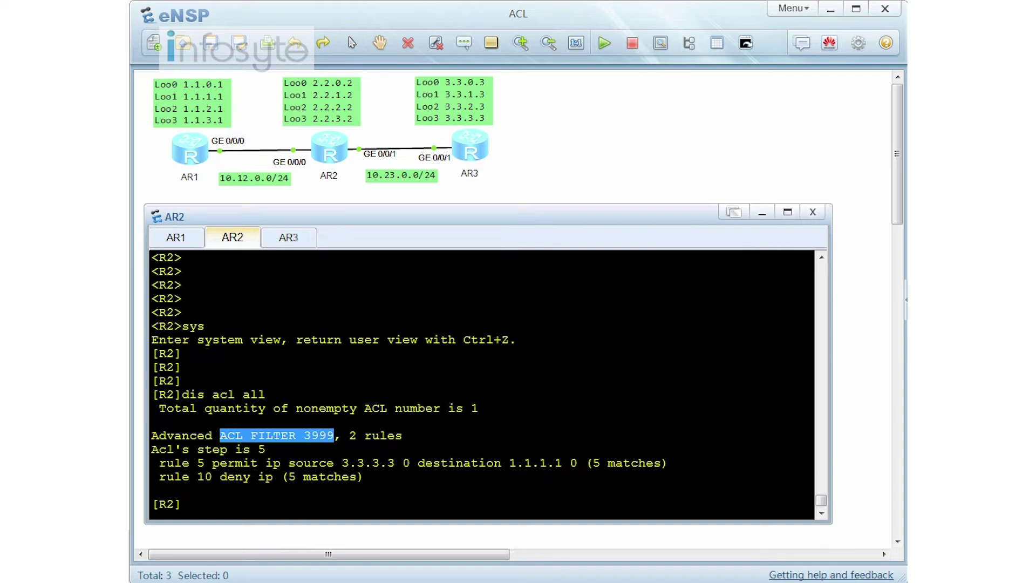
left_click(182, 503)
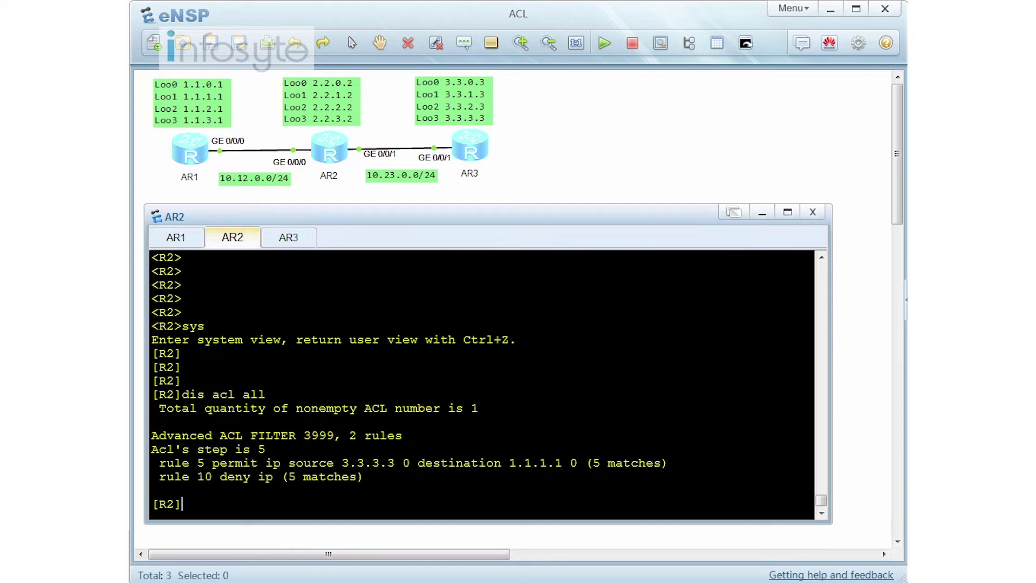
Enter the configuration view of the ACL named FILTER on R2
type("acl nem")
key("BackSpace")
key("BackSpace")
key("BackSpace")
type("ame FIKTE")
key("BackSpace")
key("BackSpace")
key("BackSpace")
type("LTER")
key("Return")
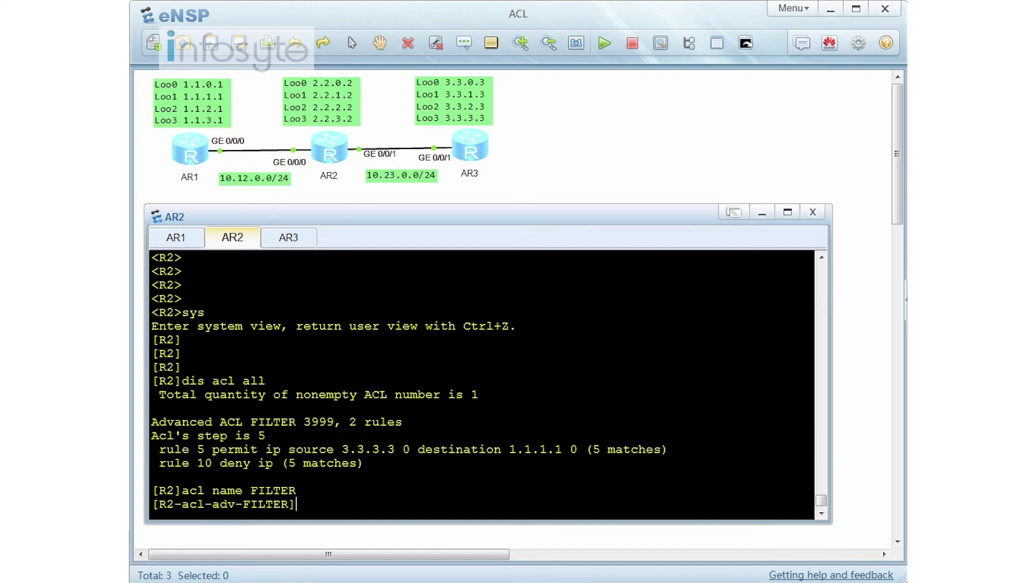
Copy rule 5 (source 3.3.3.3, destination 1.1.1.1) to the prompt and examine the optional parameters that can follow it
left_click_drag(578, 448, 162, 453)
right_click(179, 447)
left_click(207, 461)
right_click(361, 488)
left_click(410, 512)
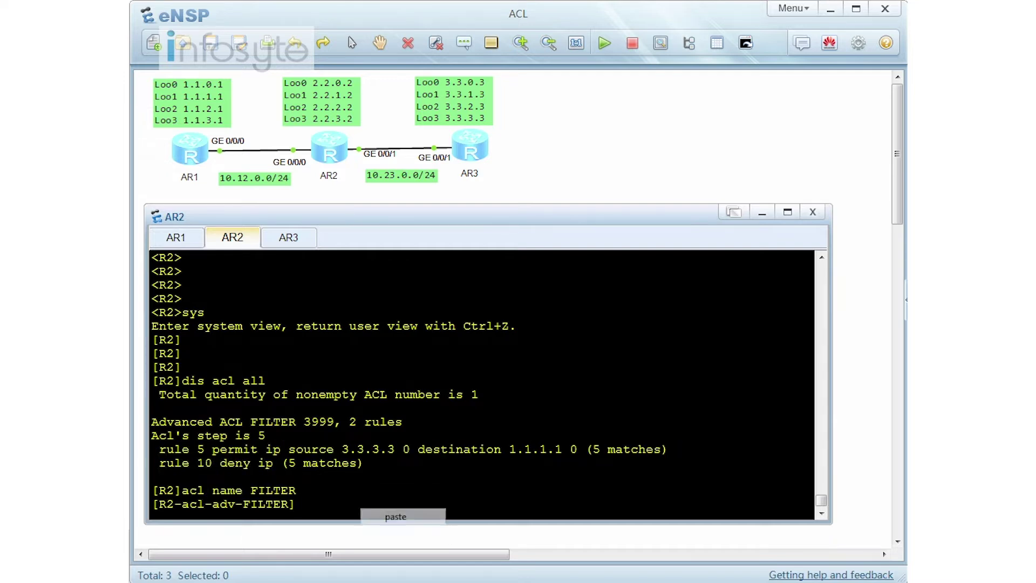
type("?")
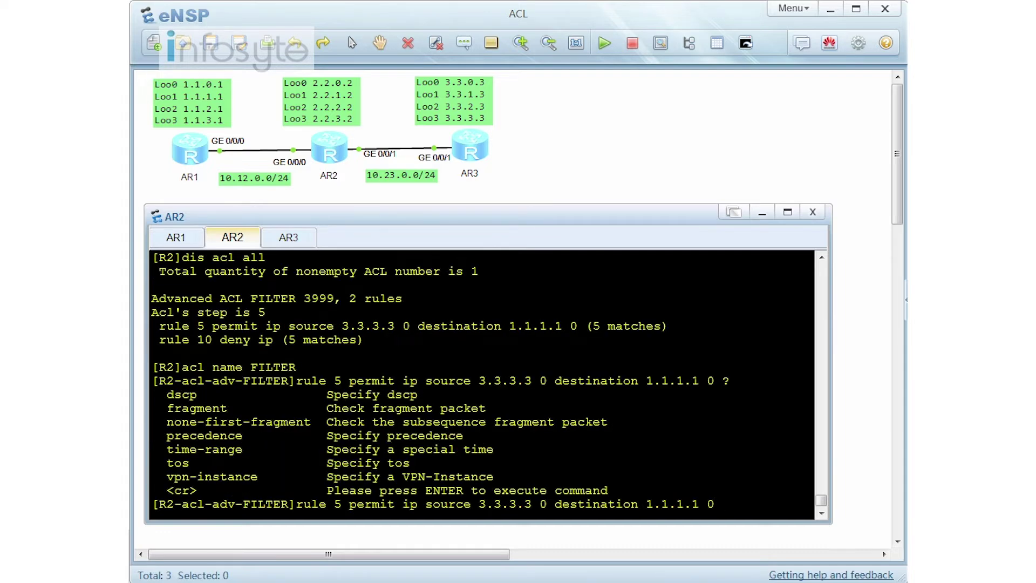
left_click_drag(486, 409, 160, 408)
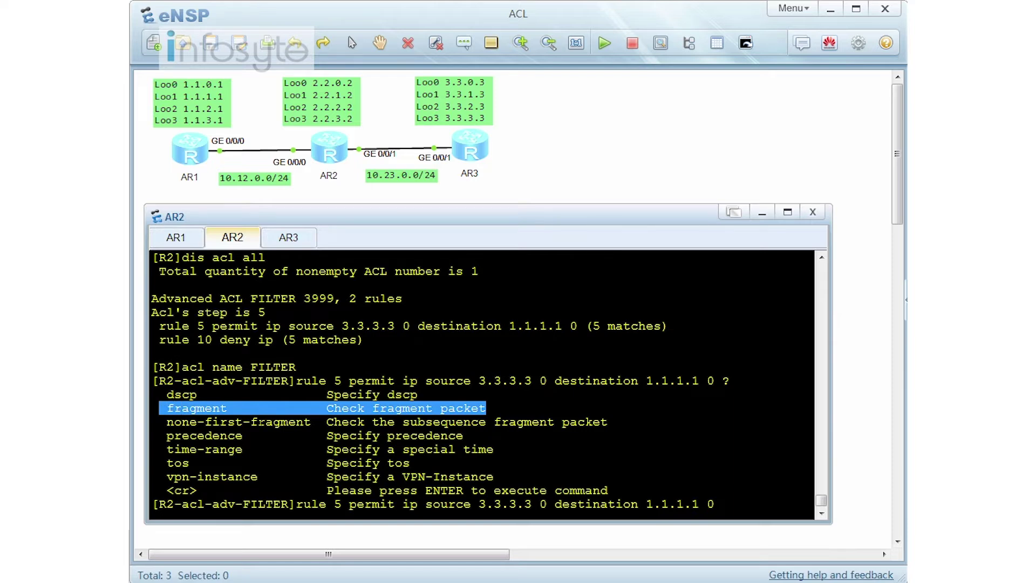
left_click_drag(159, 422, 318, 421)
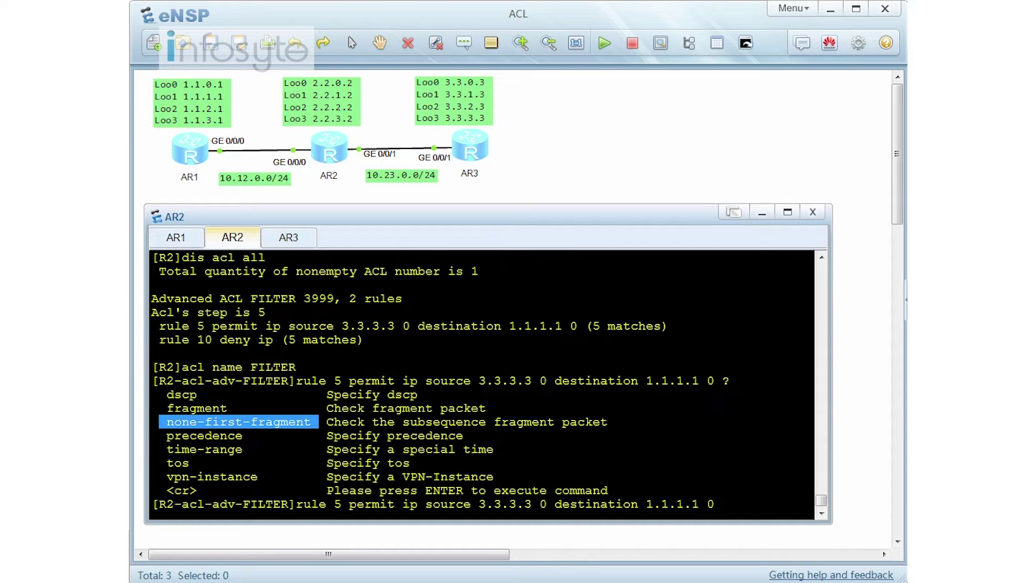
left_click(494, 475)
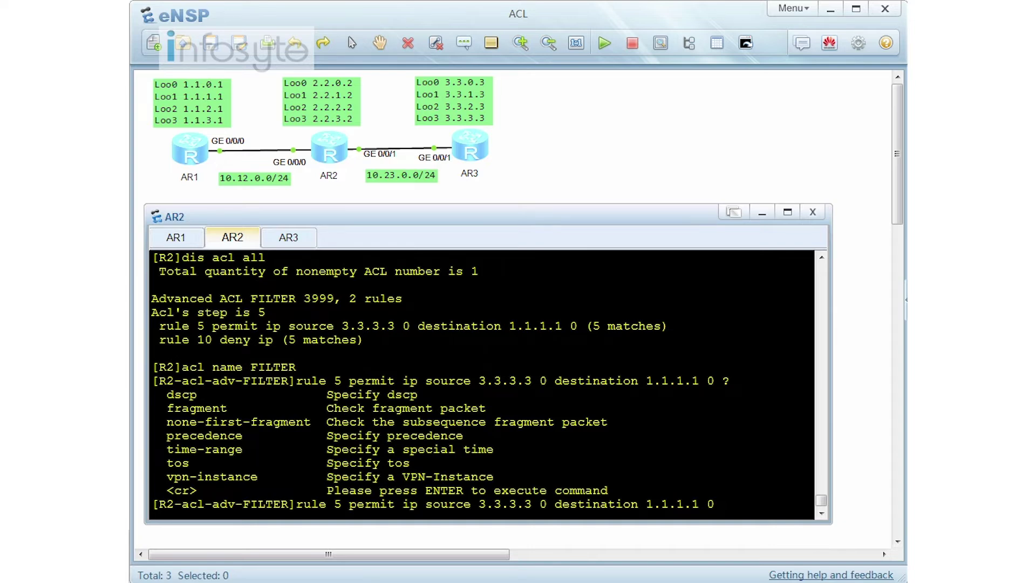
Look up the argument that the time-range keyword requires at the end of rule 5
left_click_drag(265, 448, 167, 449)
type("tim")
key("Tab")
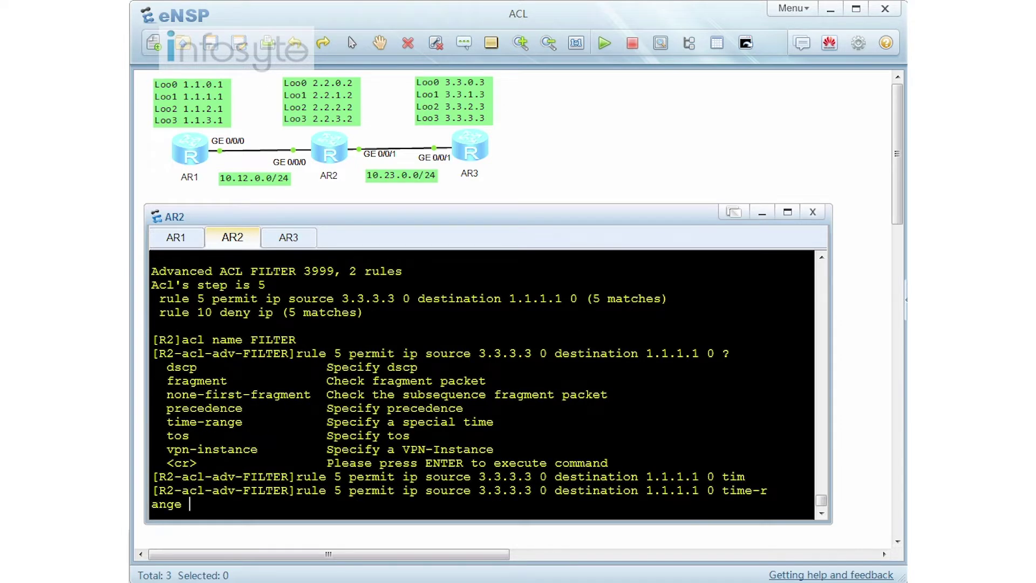
type("?")
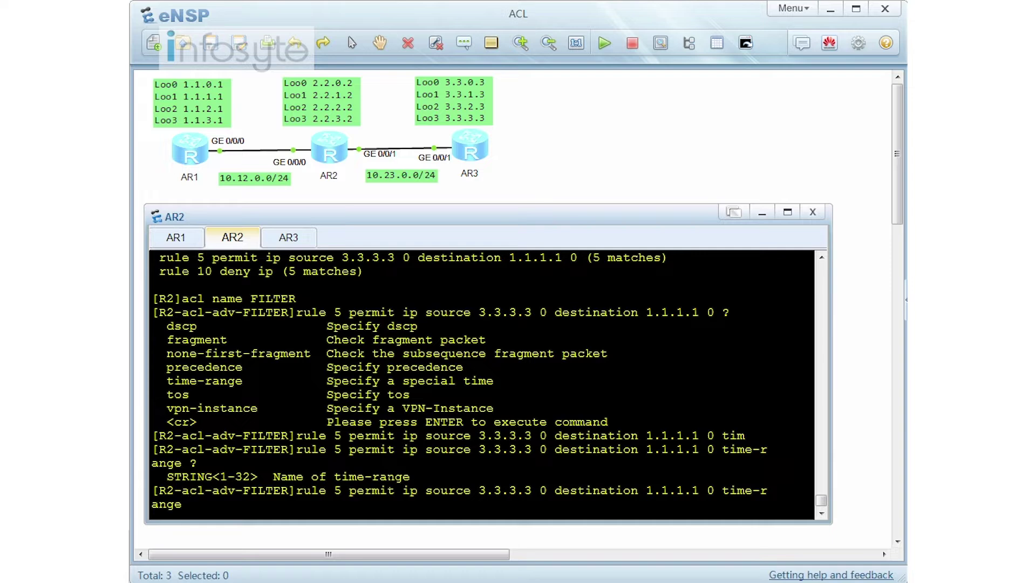
key("Return")
Display the current configuration of ACL FILTER and return to the system view of R2
type("dis this")
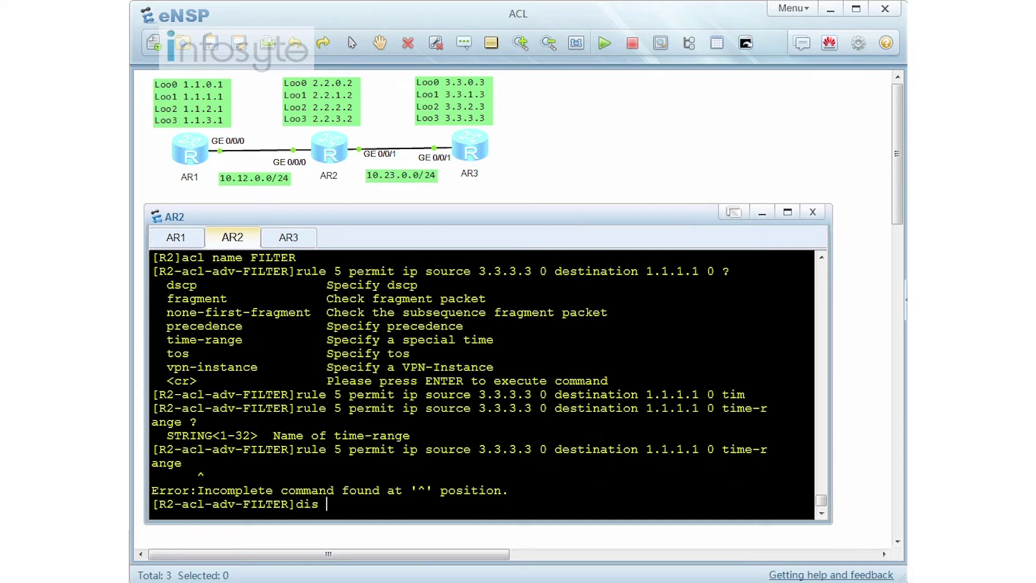
key("Return")
type("q")
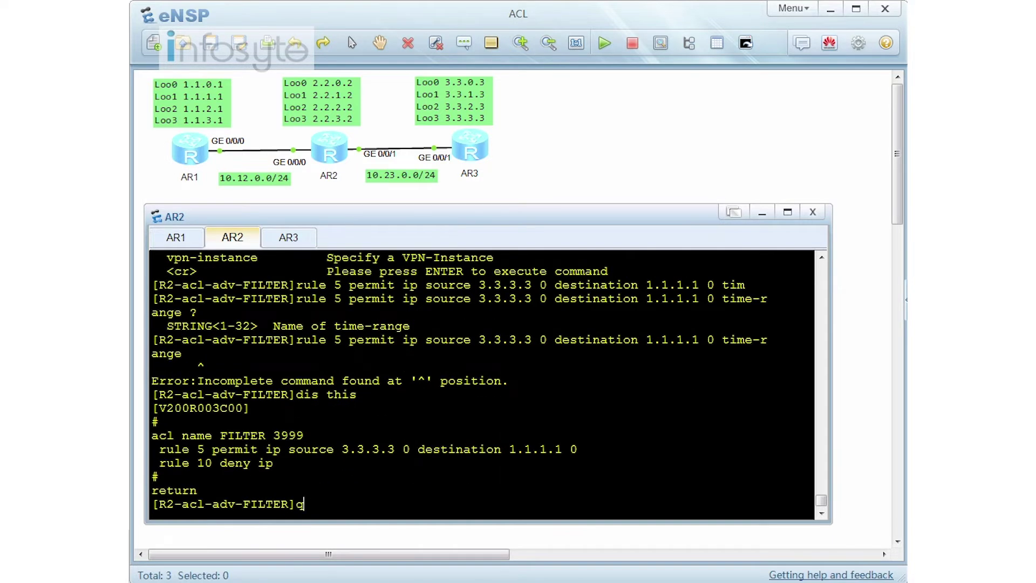
key("Return")
key("Return")
key("Return")
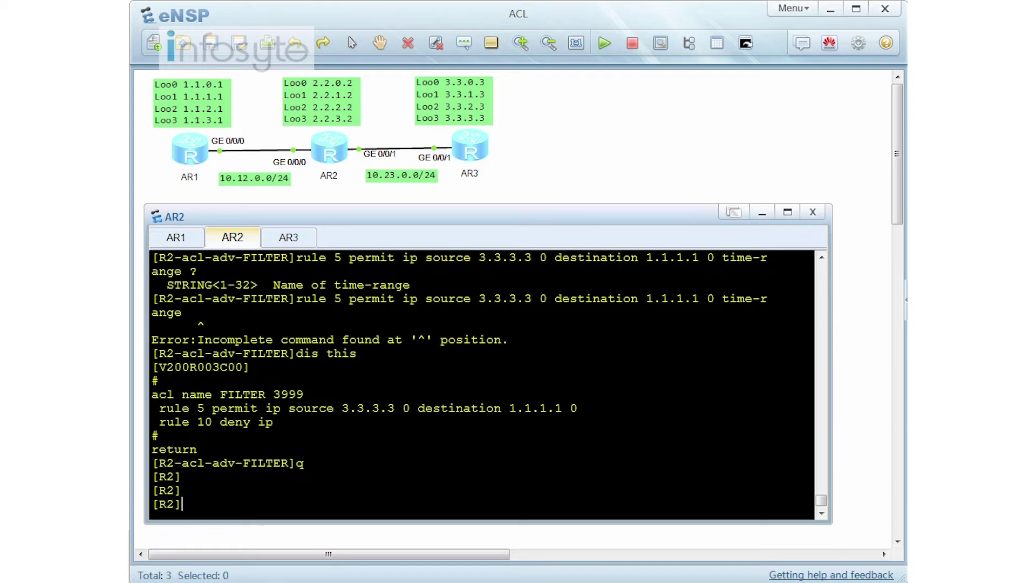
Display the clock of R2 and examine its weekday, date and time
left_click_drag(159, 408, 593, 409)
type("dis clock")
key("Return")
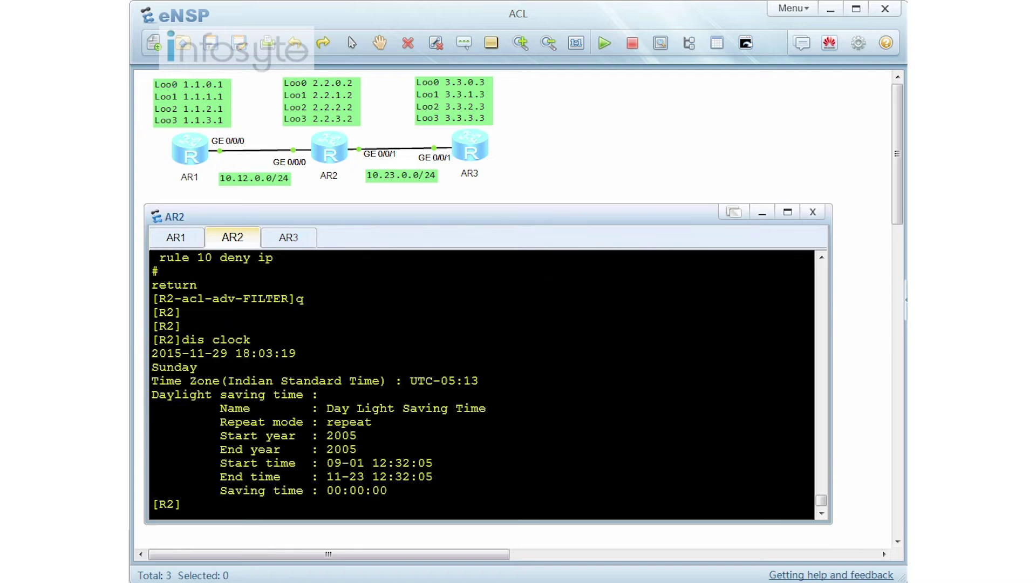
left_click_drag(151, 367, 198, 368)
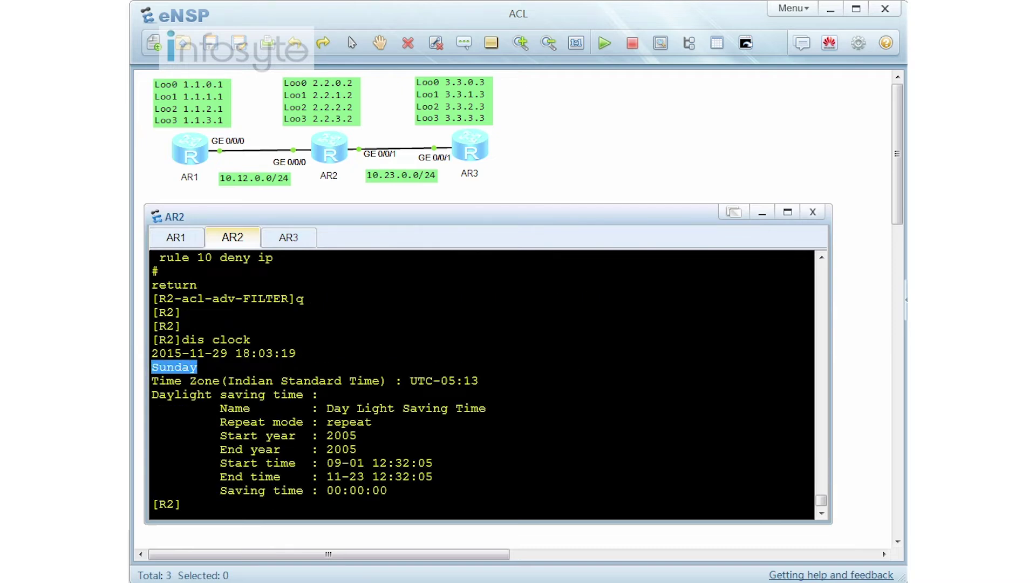
left_click(182, 503)
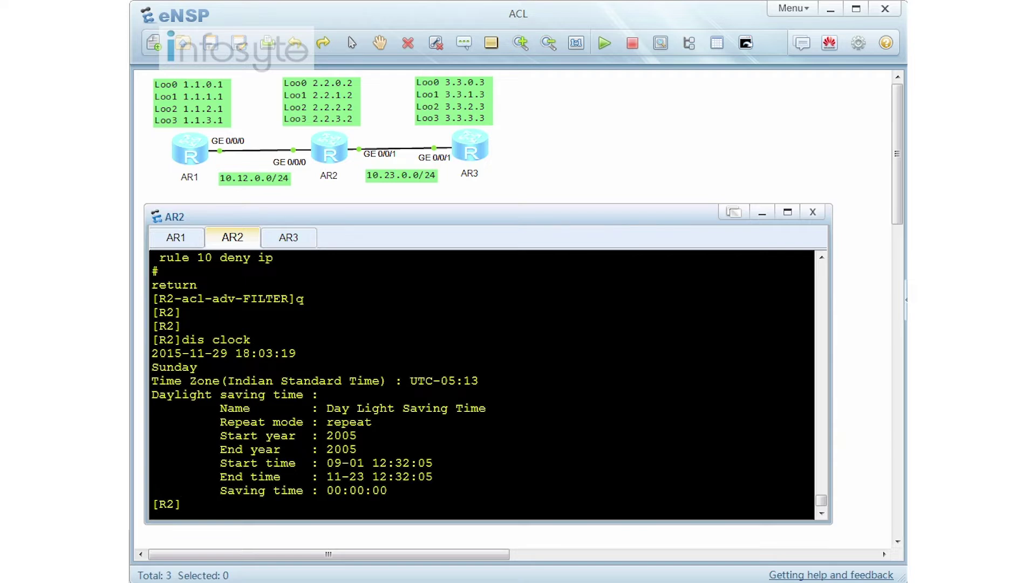
left_click_drag(296, 353, 147, 353)
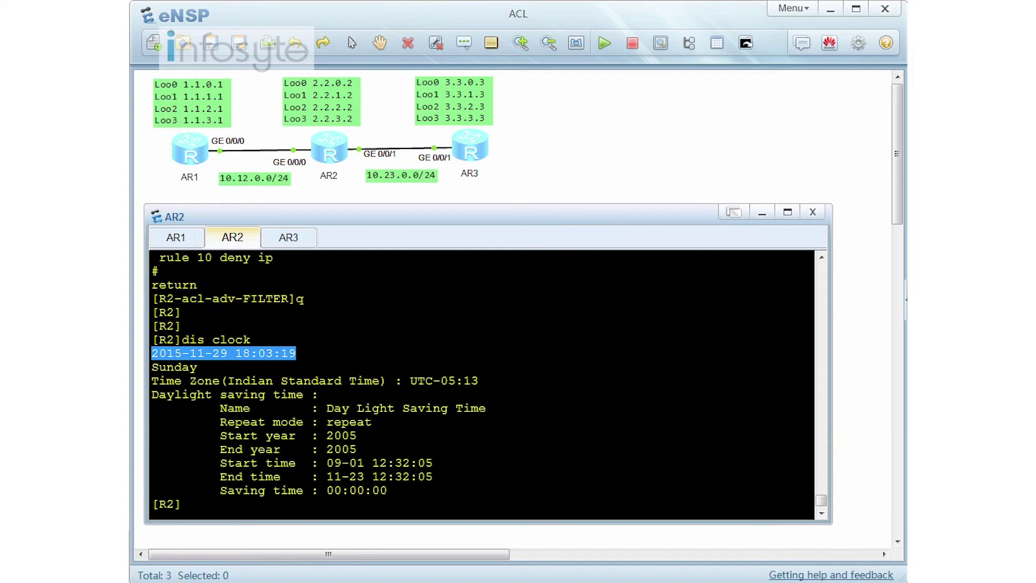
left_click(182, 504)
key("Return")
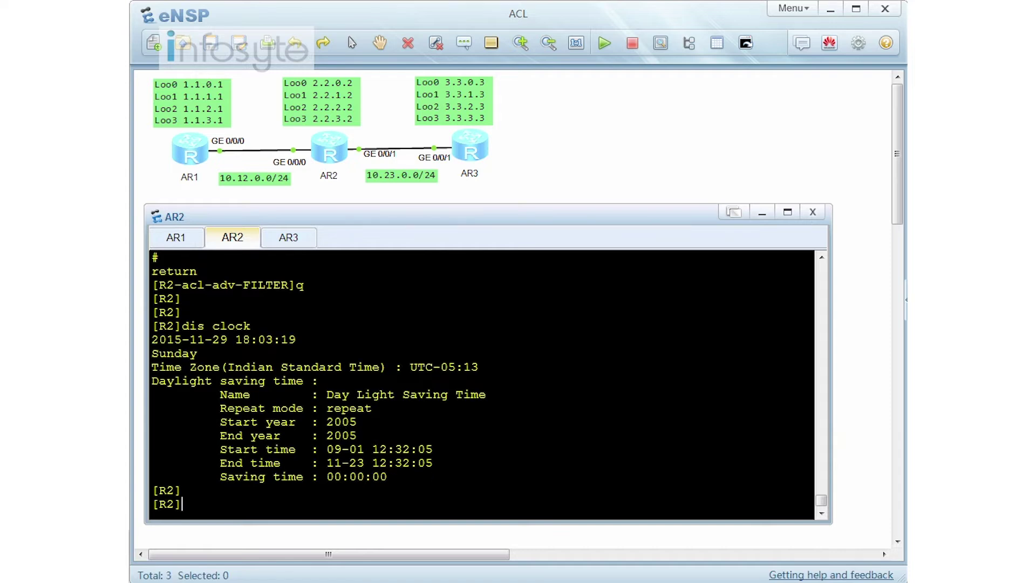
Create a time range named WORKING from 8:00 to 18:00 on working-day, checking the available parameters along the way
type("tim")
key("Tab")
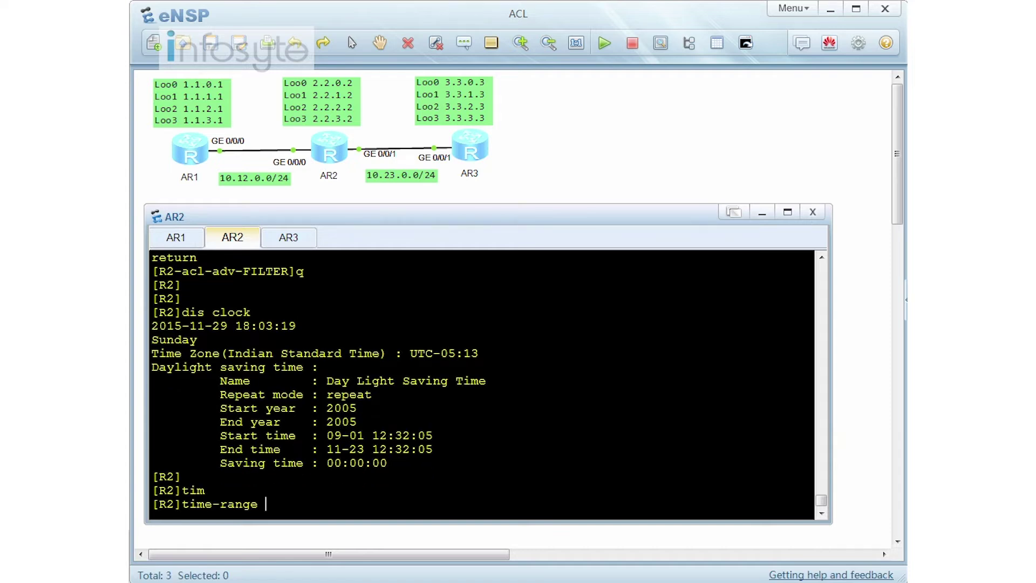
type("RO")
key("BackSpace")
key("BackSpace")
type("WORKING")
key("BackSpace")
key("BackSpace")
key("BackSpace")
type("ING ?")
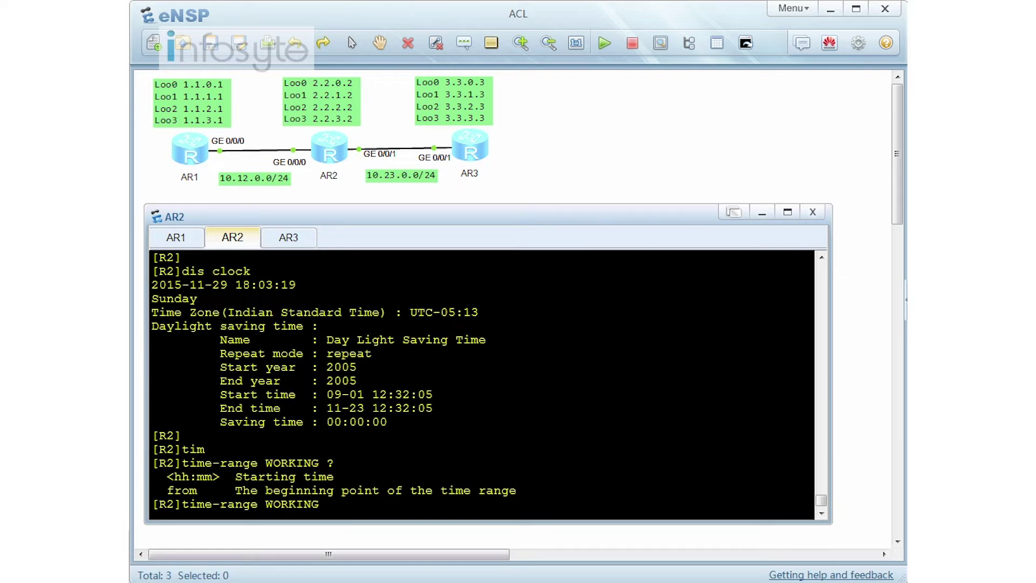
type("8:00 to 18:00 ?")
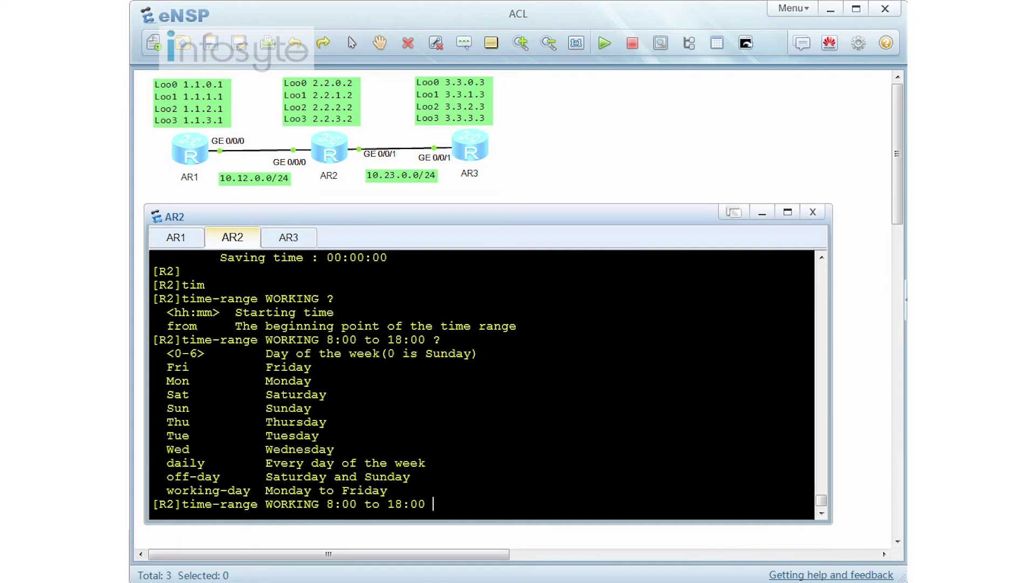
type("wo")
key("Tab")
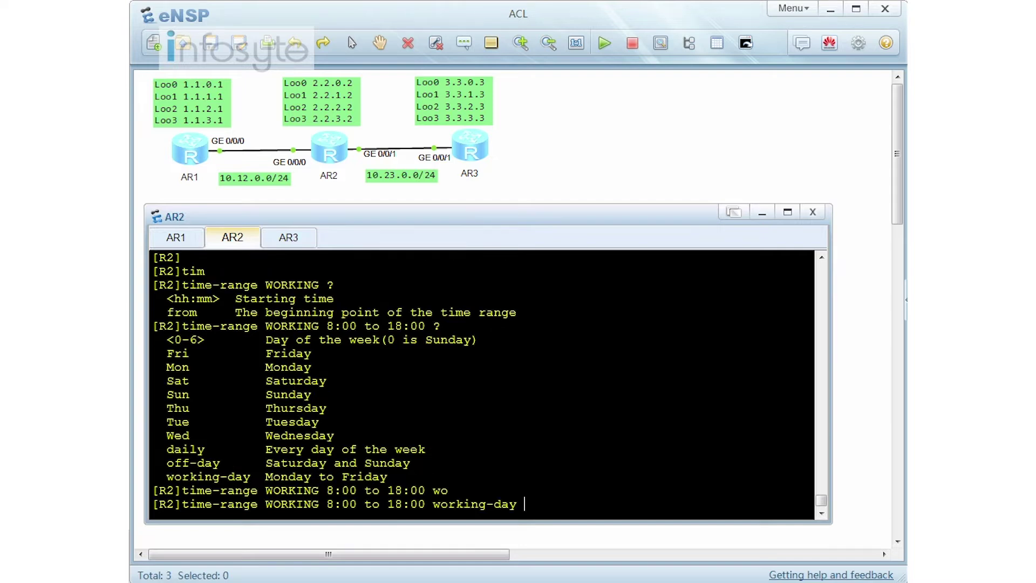
key("Return")
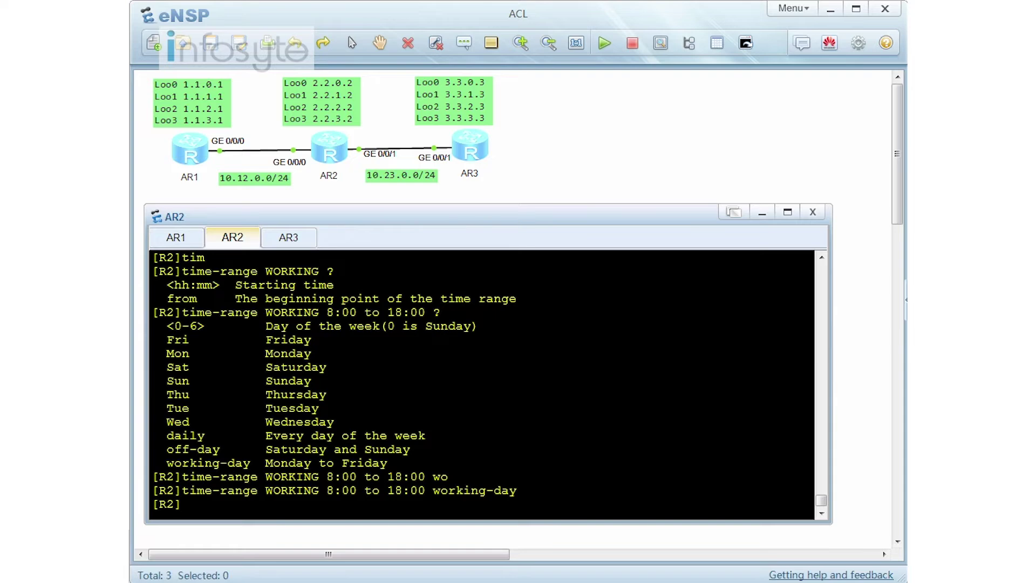
Enter the view of ACL FILTER again and display its current rules
type("acl name FILTER")
key("Return")
type("dis this")
key("Return")
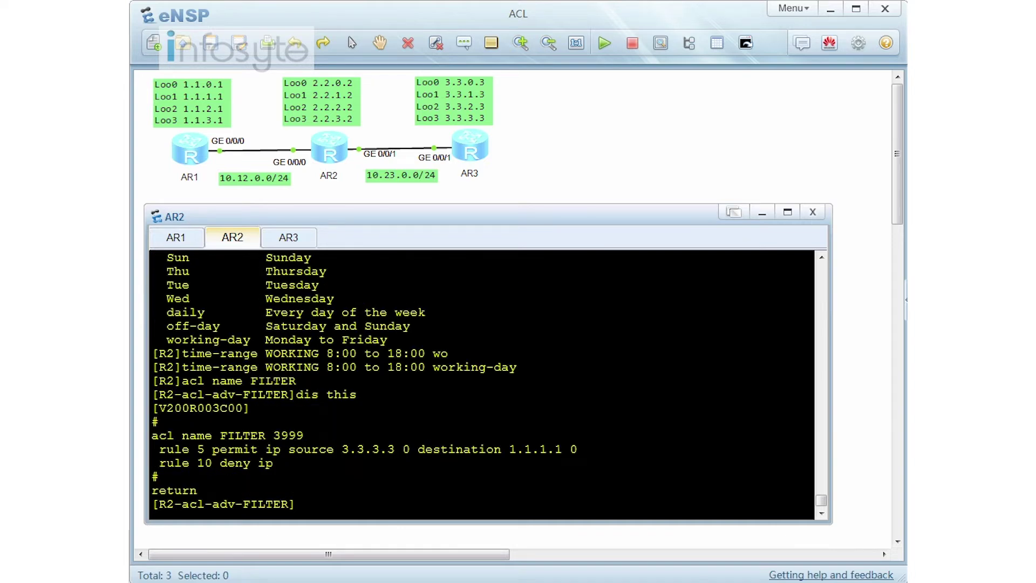
Copy the existing rule 5 line and resubmit it in the view of ACL FILTER
left_click_drag(159, 448, 591, 449)
key("ctrl+c")
right_click(591, 449)
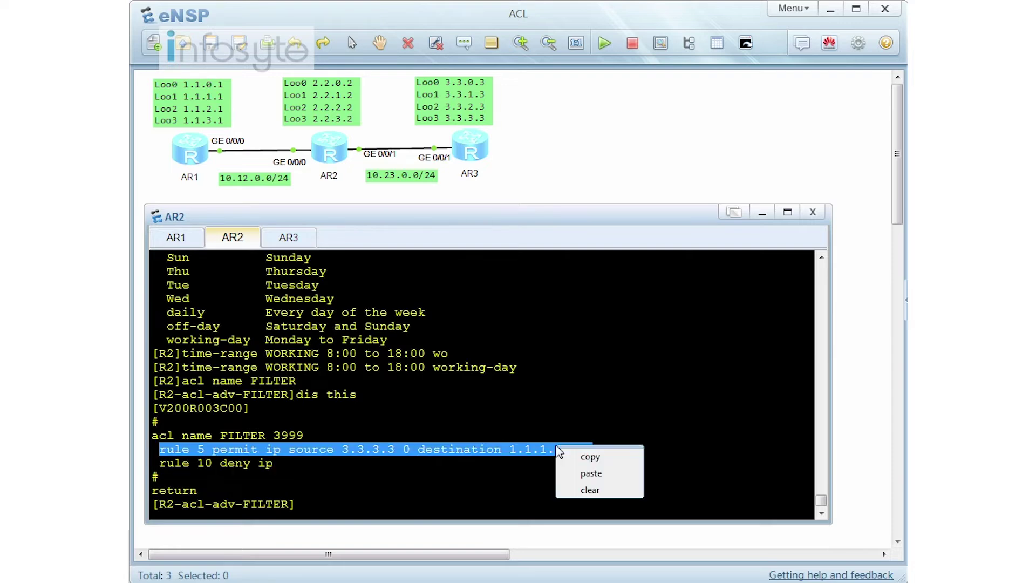
left_click(604, 456)
right_click(671, 415)
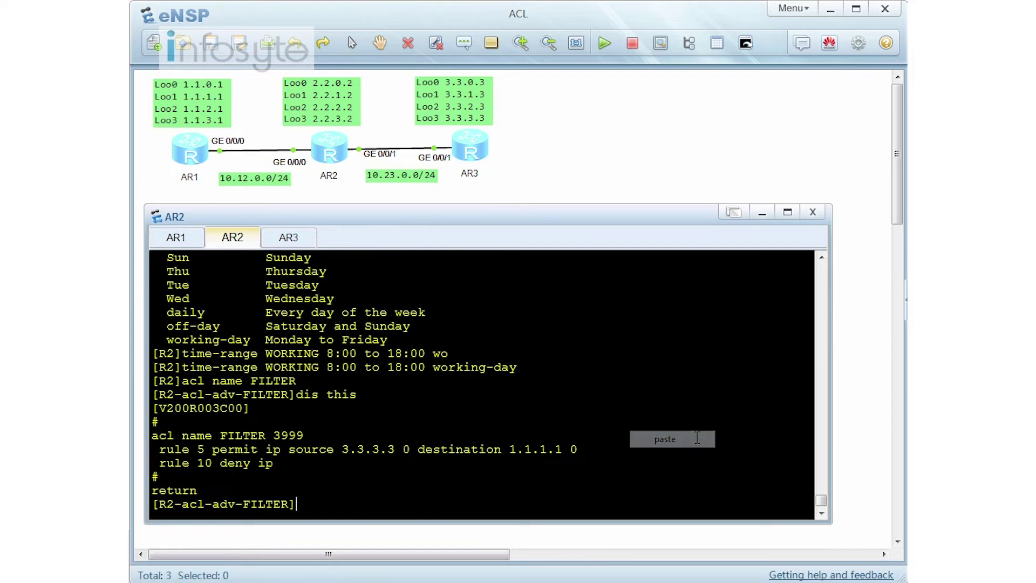
left_click(697, 437)
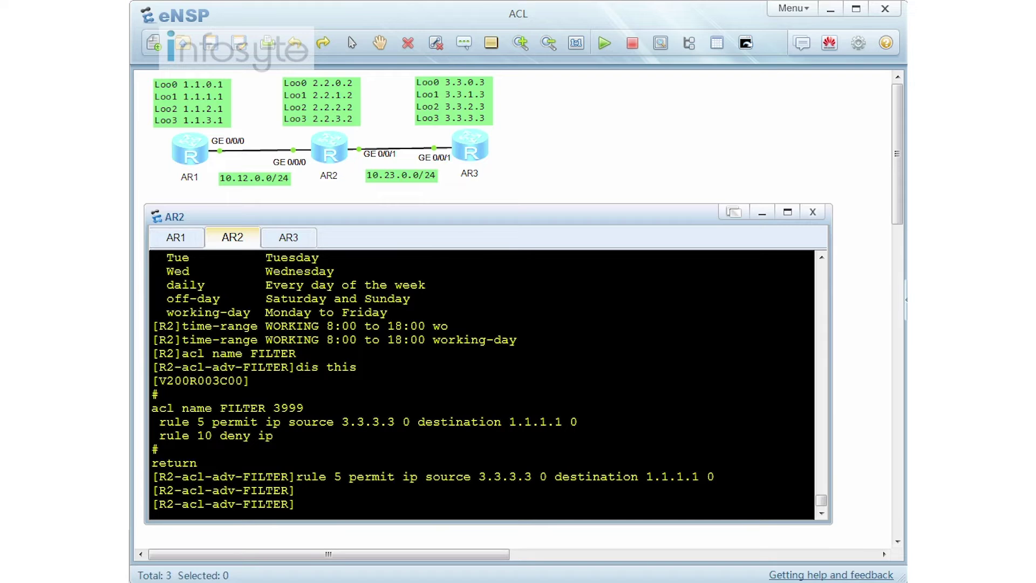
Reissue rule 5, permitting IP from 3.3.3.3 0 to 1.1.1.1 0, with time-range WORKING, and display the ACL's configuration
key("Up")
type("t")
key("Tab")
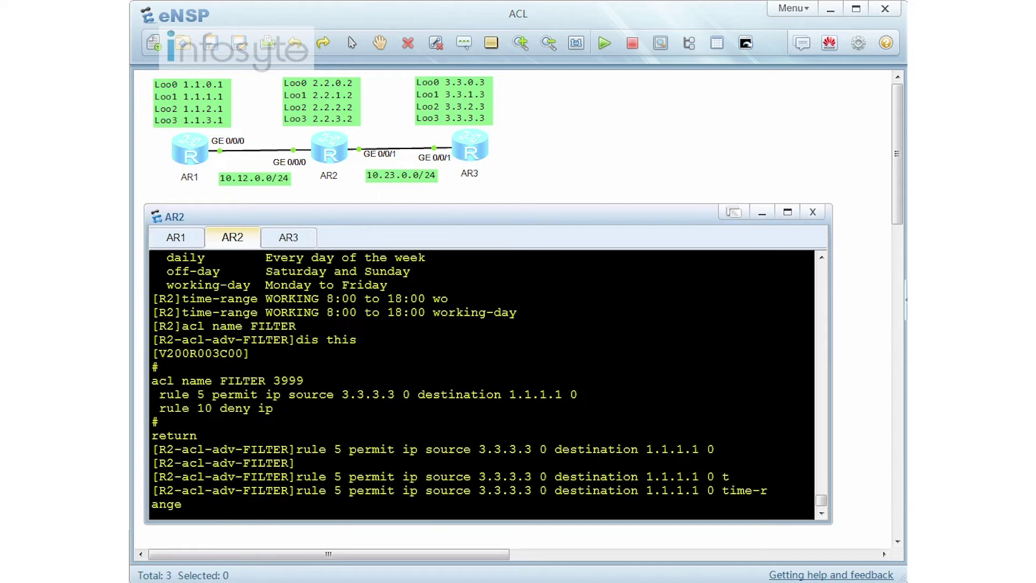
type("?")
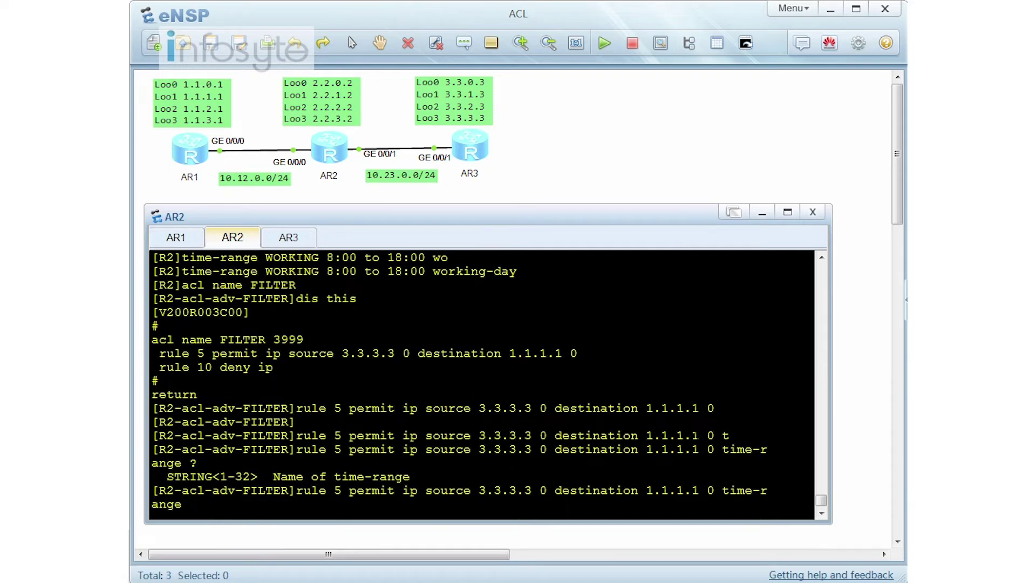
type("WORKING")
key("Return")
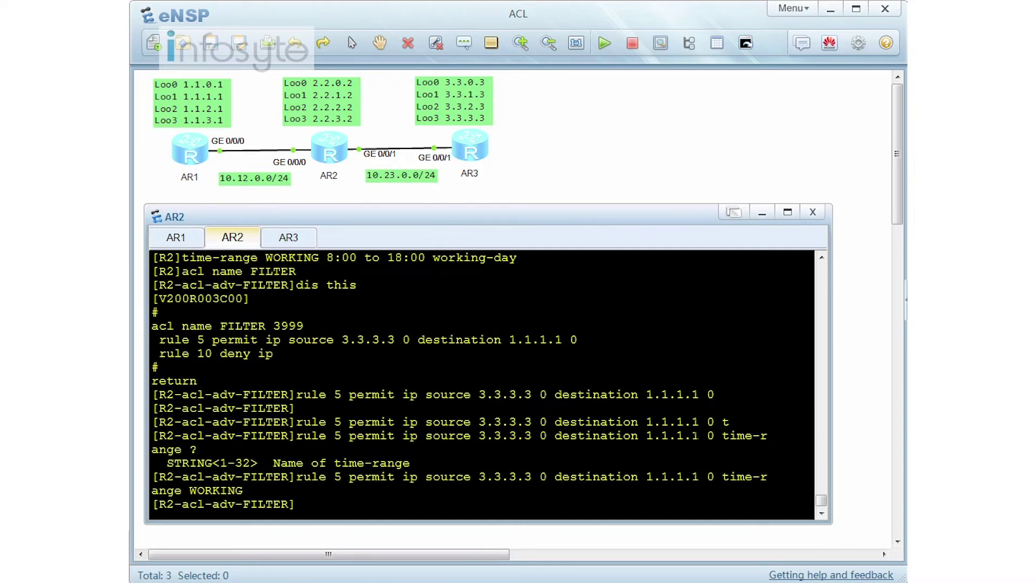
type("dis this")
key("Return")
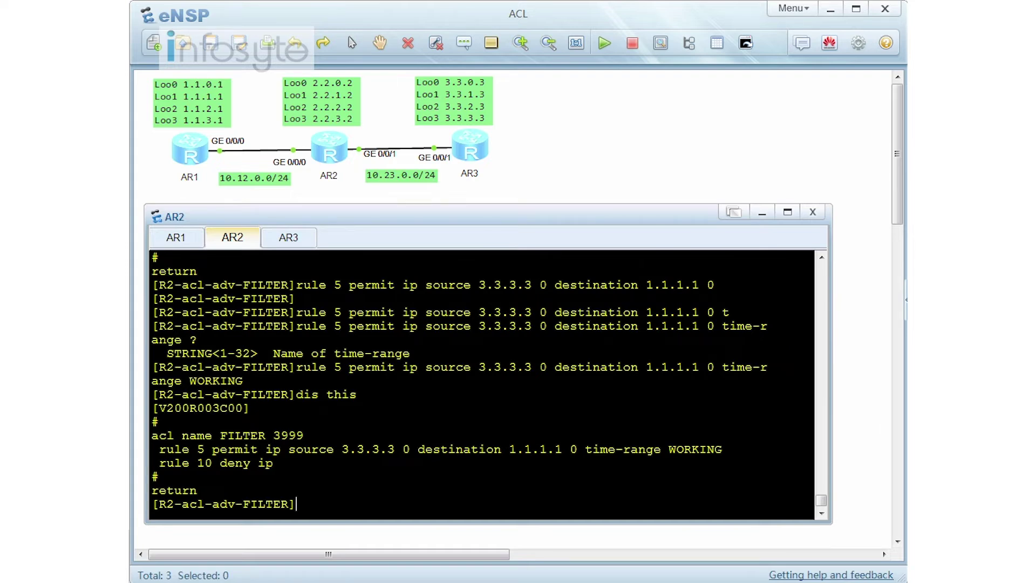
Display the router clock and all ACLs to check the status of the time-based rule
type("dis clock")
key("Return")
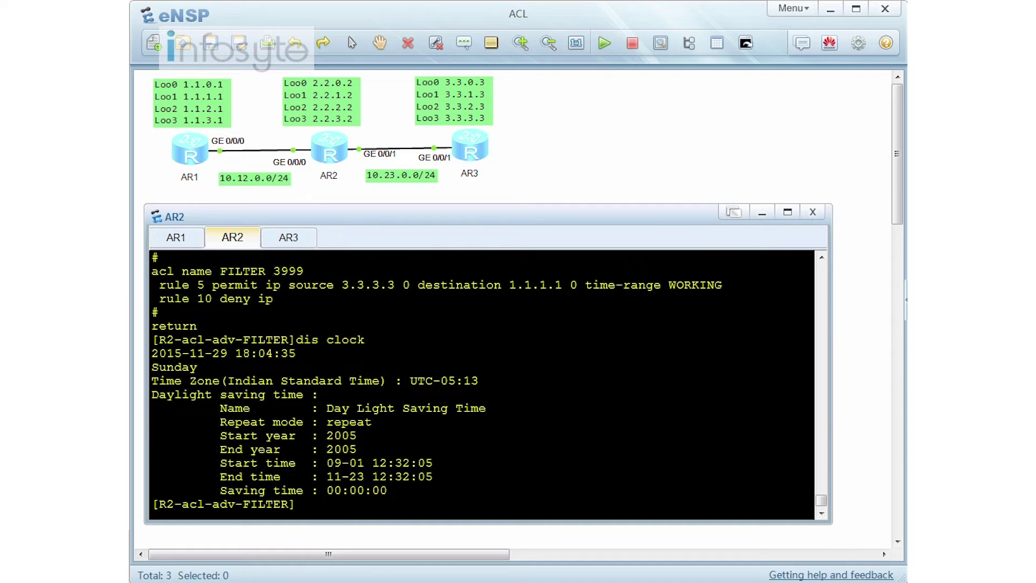
type("dis acl all")
key("Return")
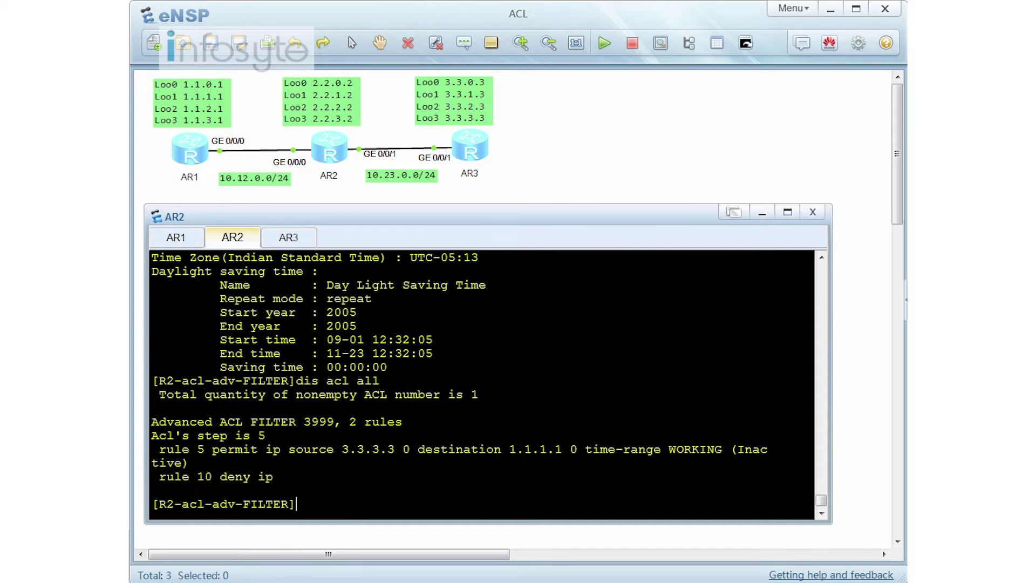
On router AR3, log on to the console and ping 1.1.1.1 from source address 3.3.3.3
left_click(296, 245)
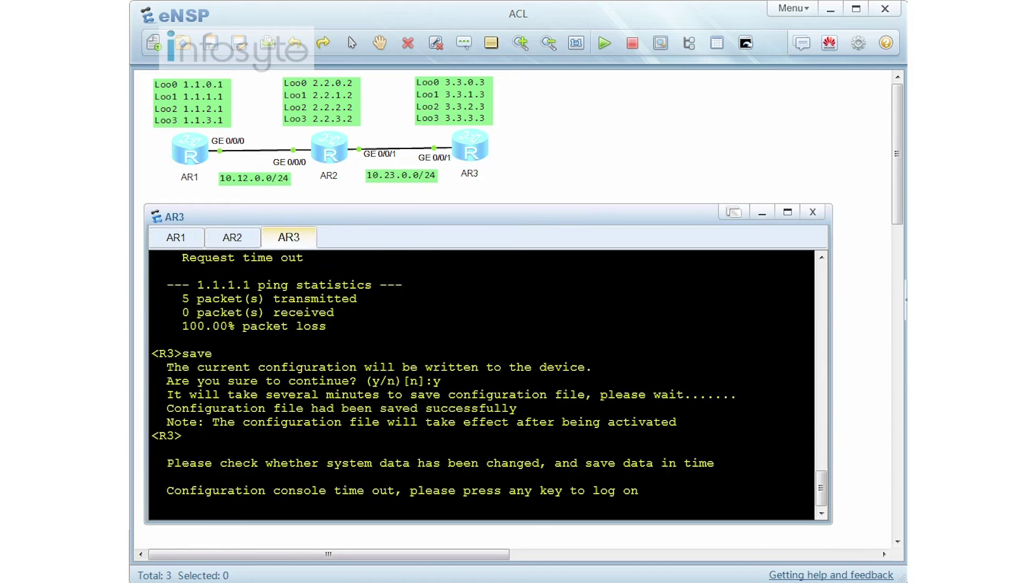
key("Return")
type("ping ")
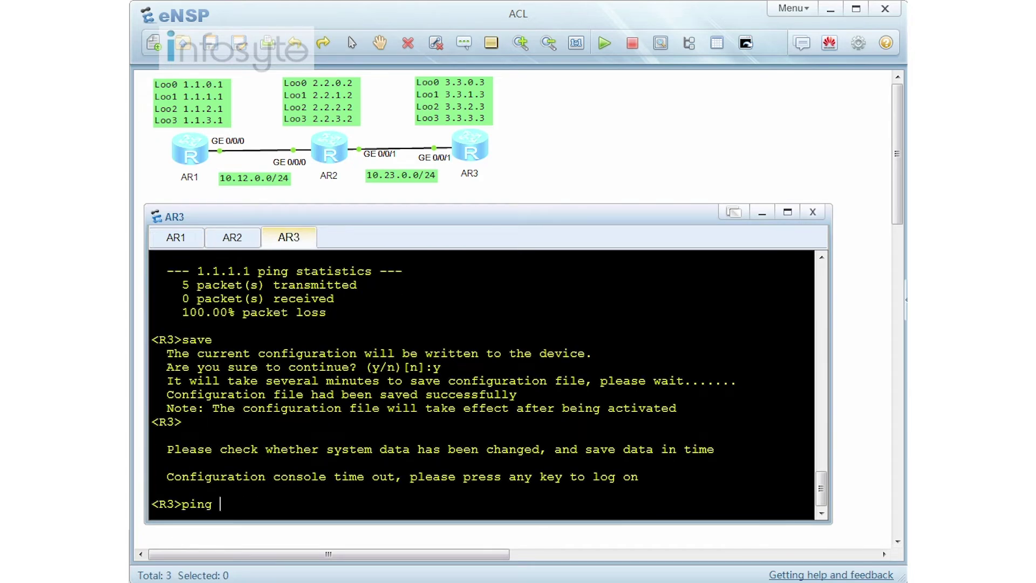
type("-a 3.3.3.3 1.1.1.1")
key("Return")
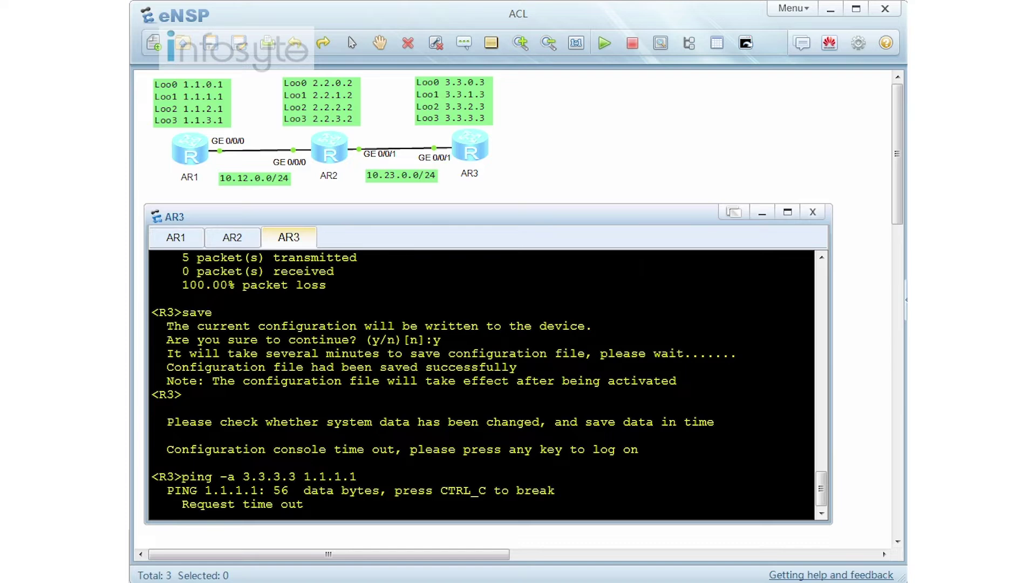
Return to router AR2 and try to display the time range from the ACL view without naming one
left_click(237, 241)
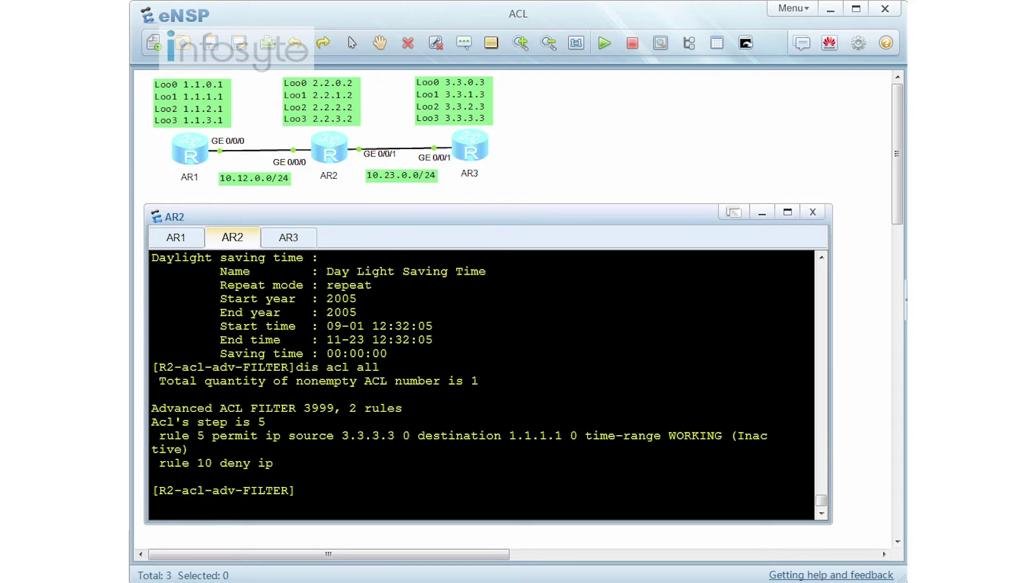
scroll(481, 385, "up", 2)
scroll(482, 385, "down", 2)
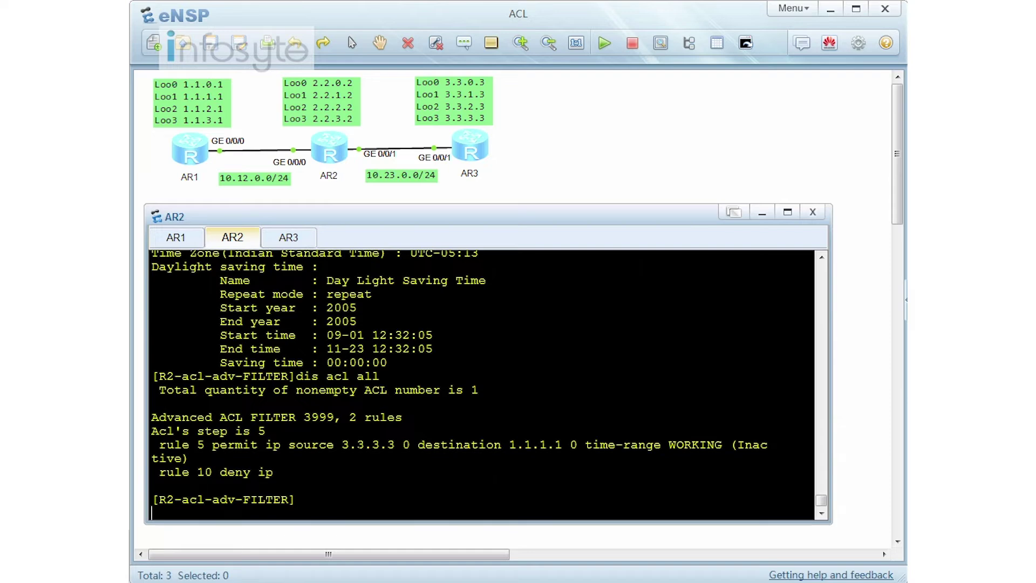
key("Return")
type("dis tim")
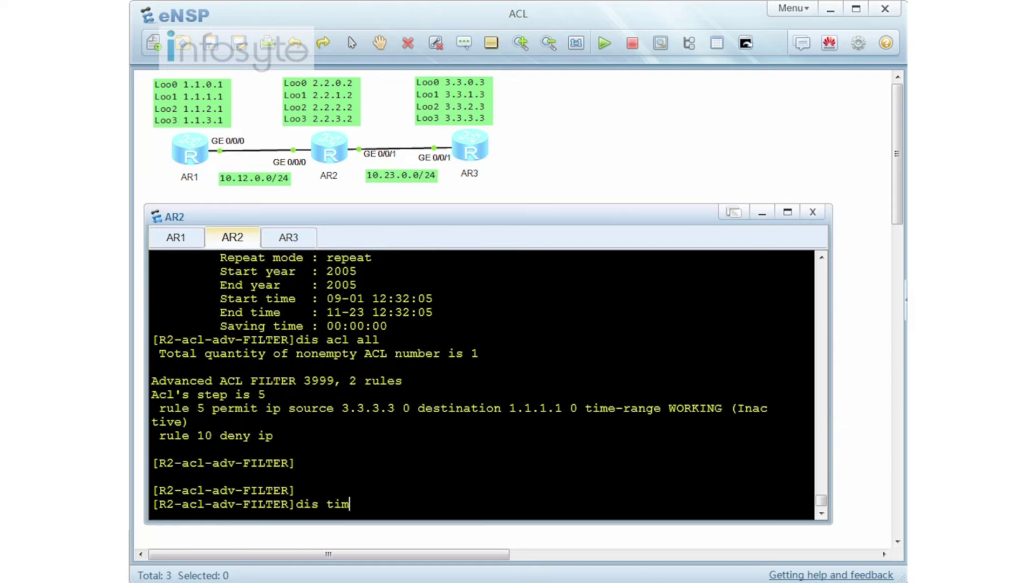
key("Tab")
key("Return")
Leave the ACL view and display the time range WORKING from the system view
type("q")
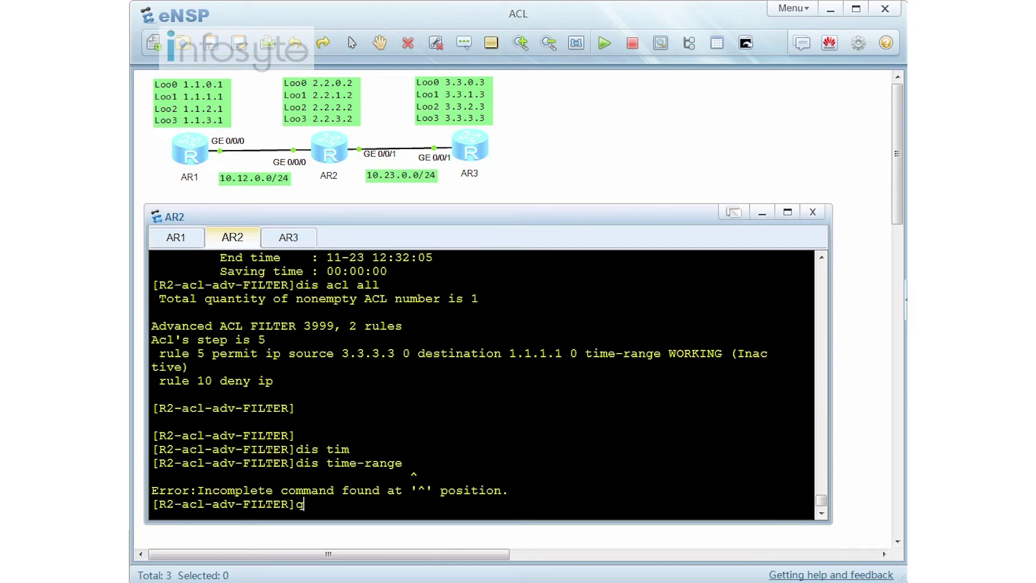
key("Return")
type("dis tim")
key("Tab")
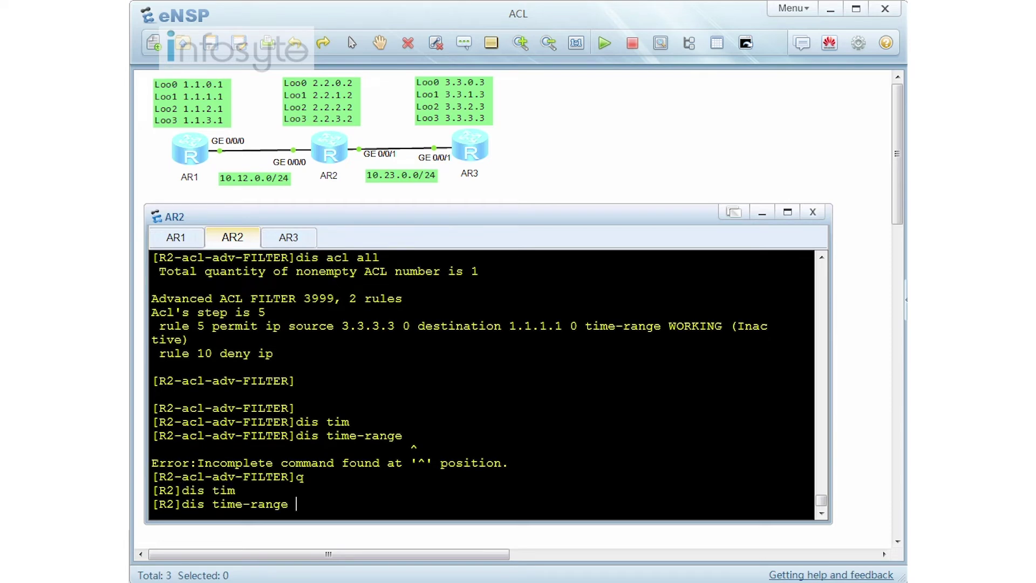
type("WORKING")
key("Return")
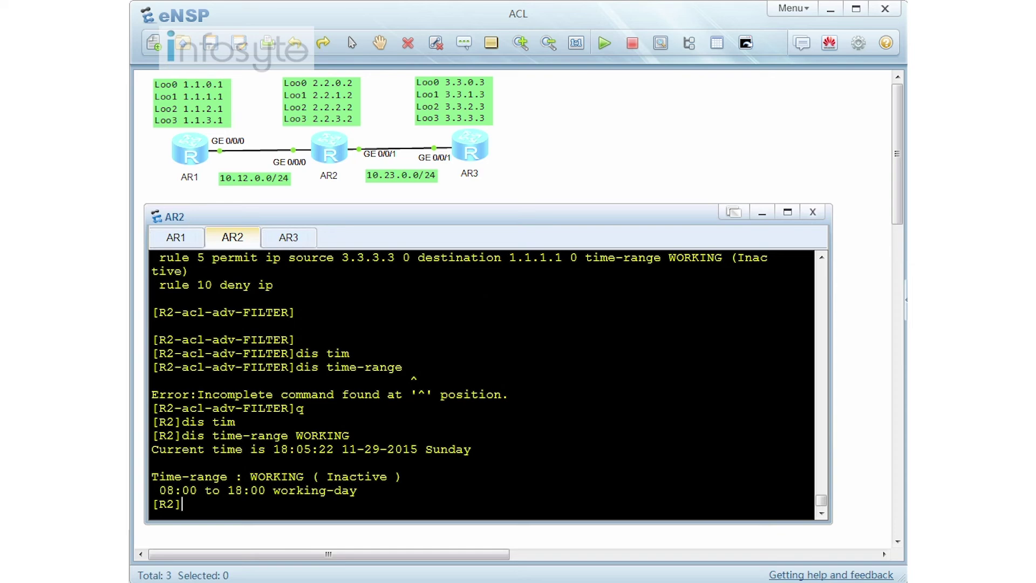
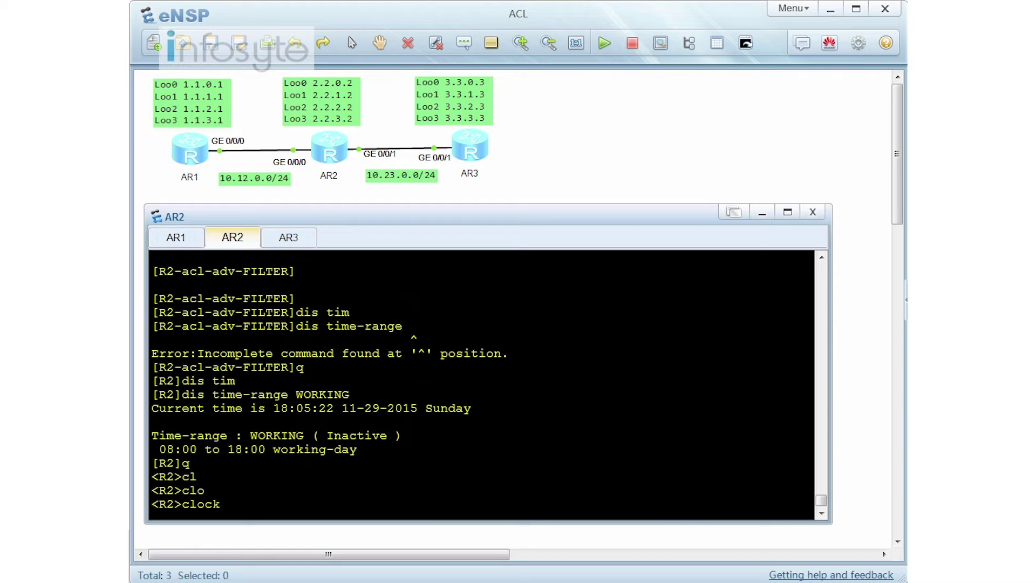
Set R2's clock from the user view to 9:00 on 2016-11-30, consulting the command help for the datetime syntax
key("Tab")
key("BackSpace")
key("BackSpace")
type("?")
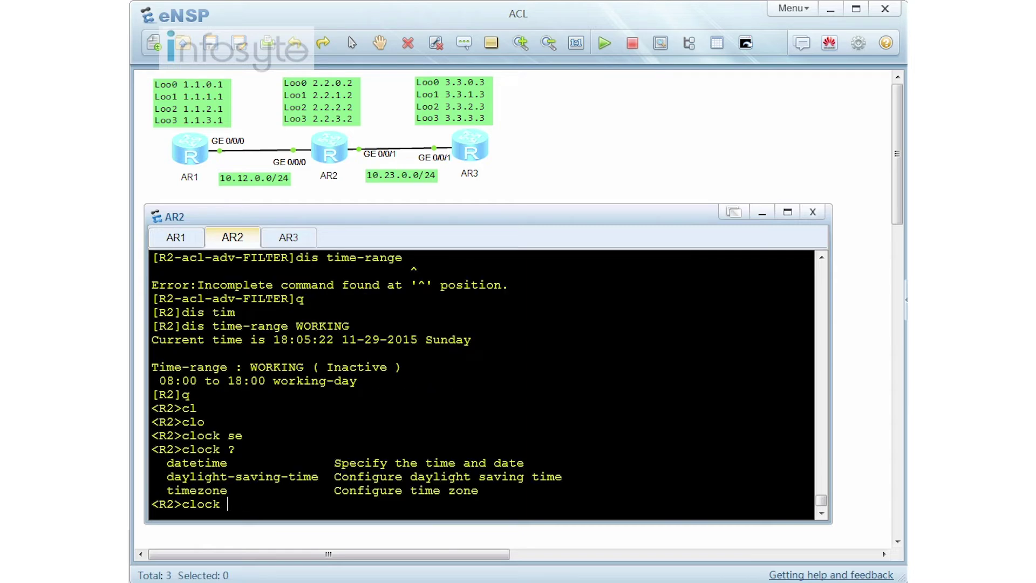
type("da")
key("Tab")
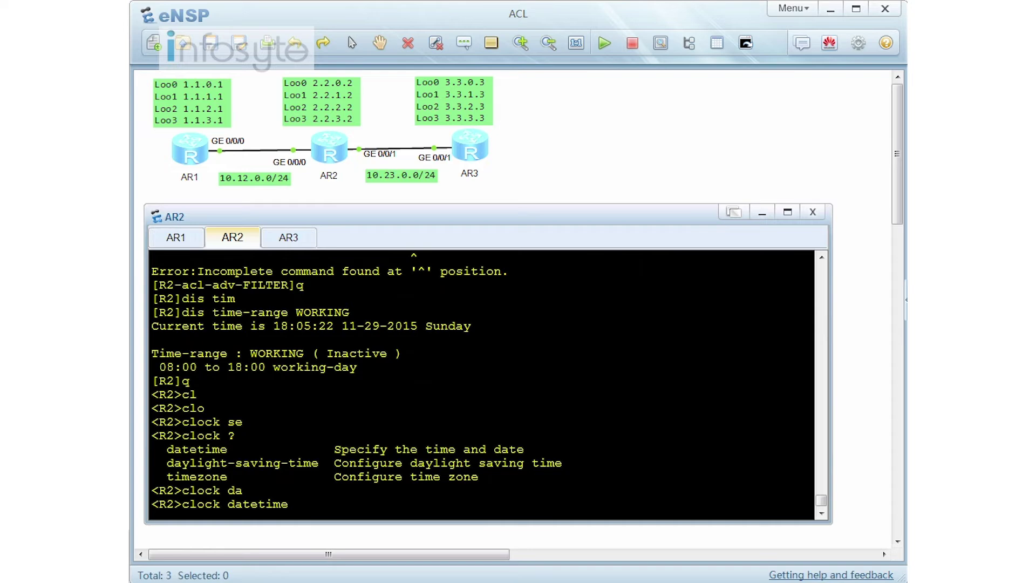
type("?")
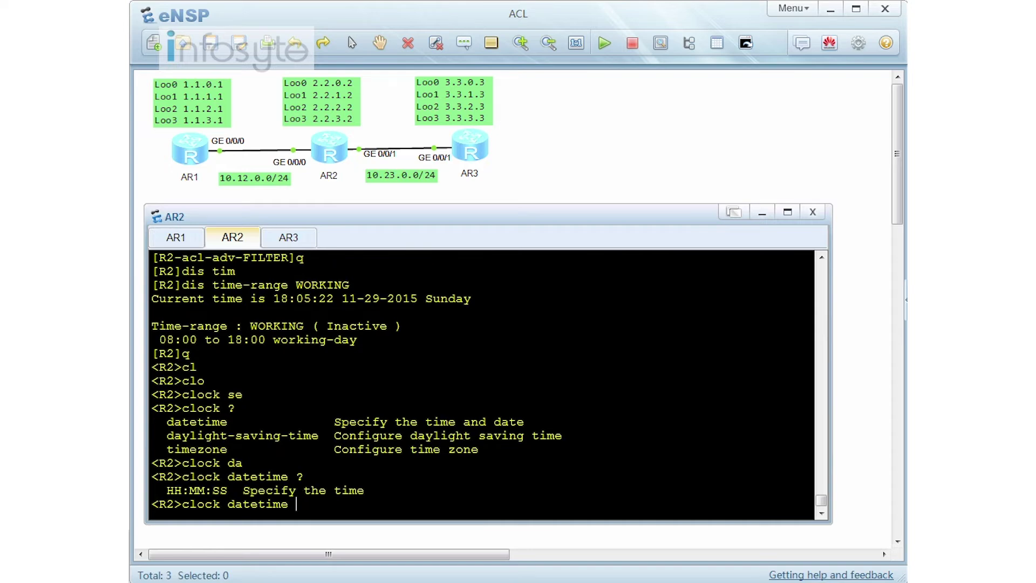
type("9:00 ?")
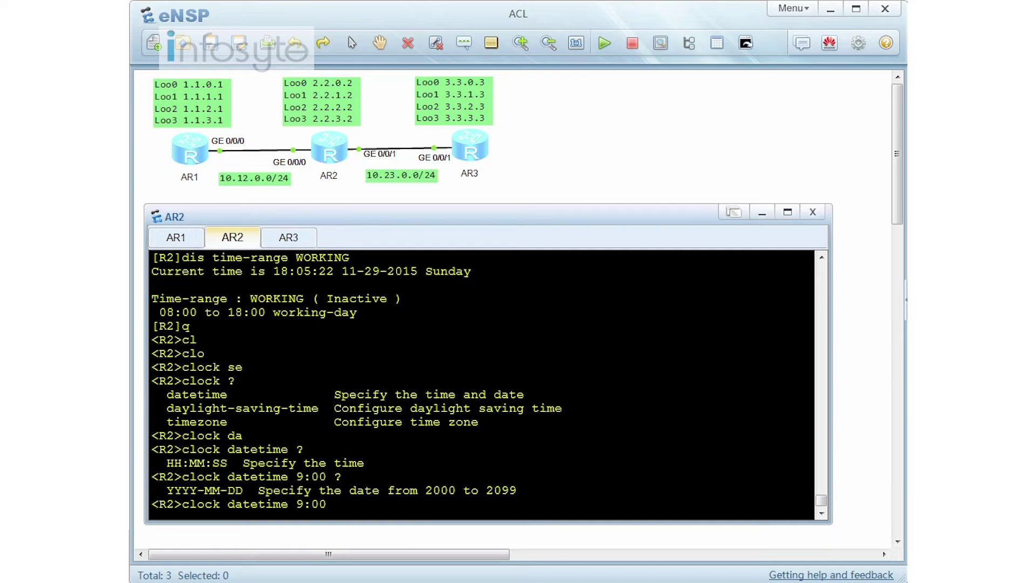
type("2016-11-30")
key("Return")
Display R2's clock and all ACLs to check the new time and the state of rule 5
type("dis ")
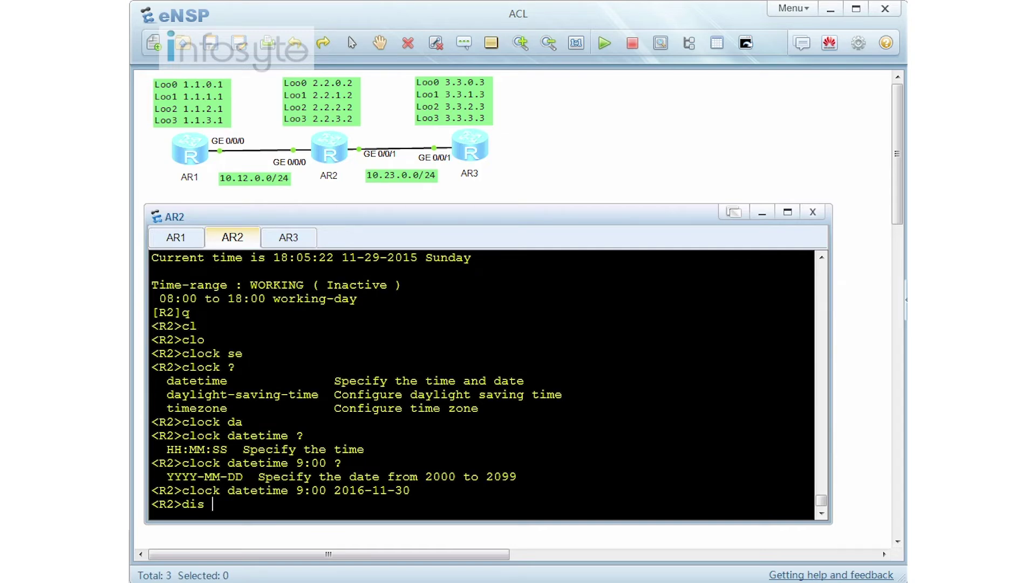
type("clock")
key("Return")
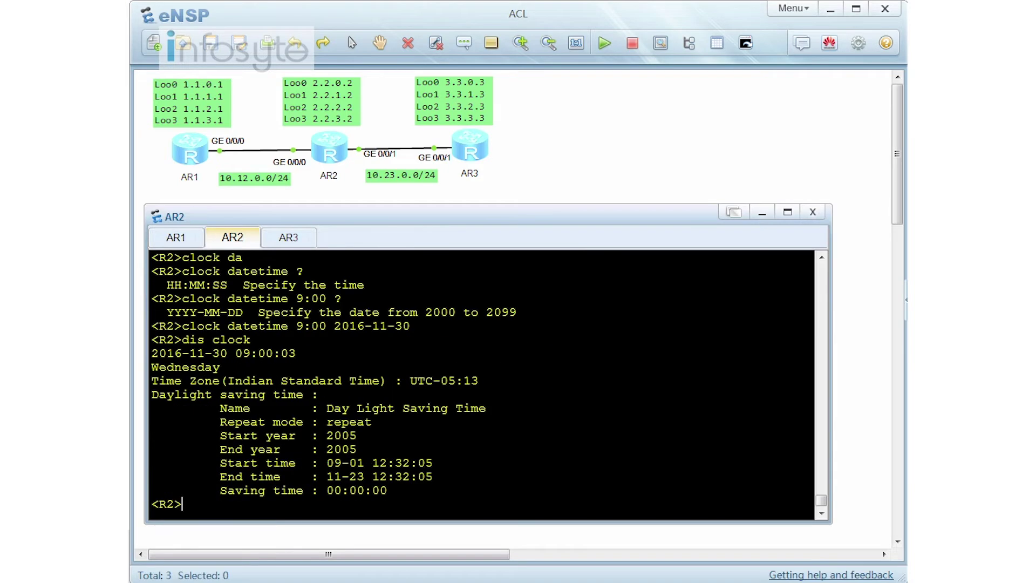
type("dis acl all")
key("Return")
key("Return")
key("Return")
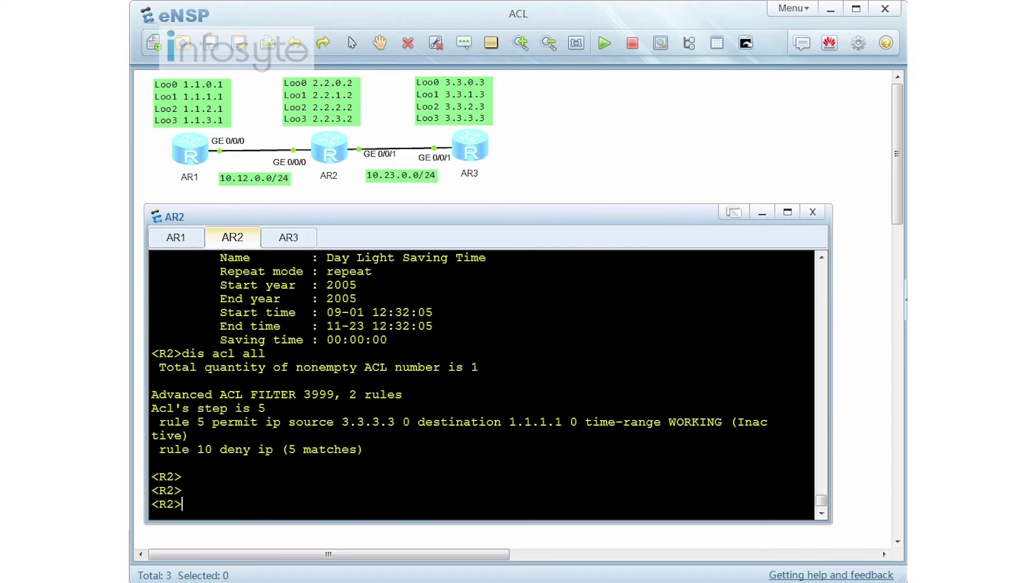
Recheck the clock on R2 and list all ACLs again for rule 5's time-range status
type("dis clock")
key("Return")
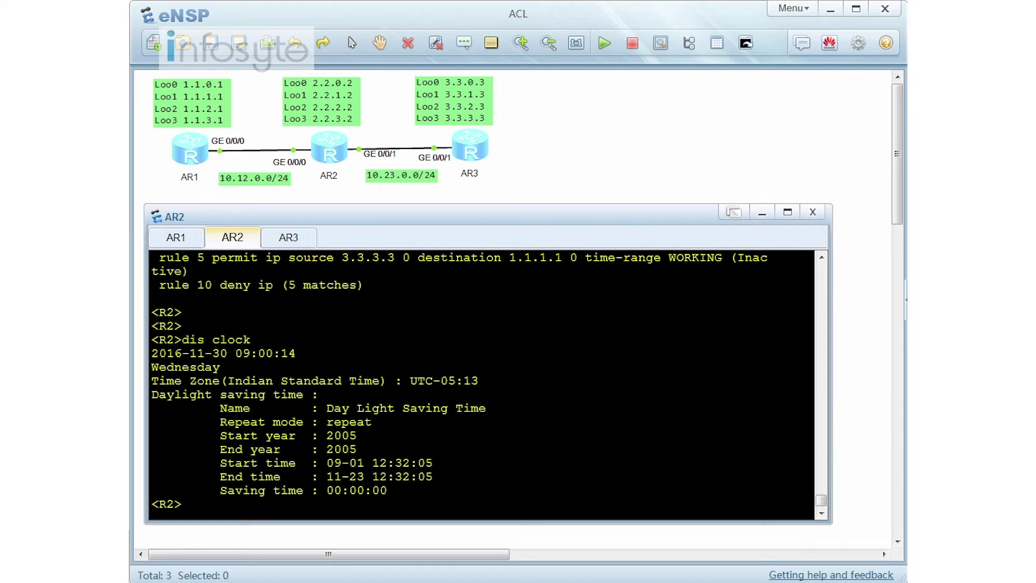
type("dis acl all")
key("Return")
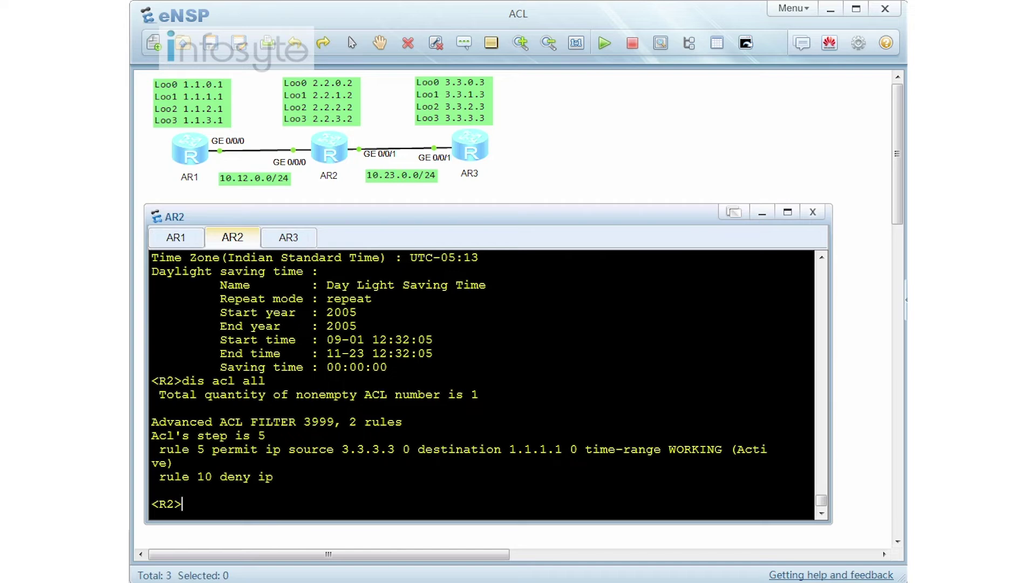
Repeat the ping from 3.3.3.3 to 1.1.1.1 on router AR3
left_click(290, 238)
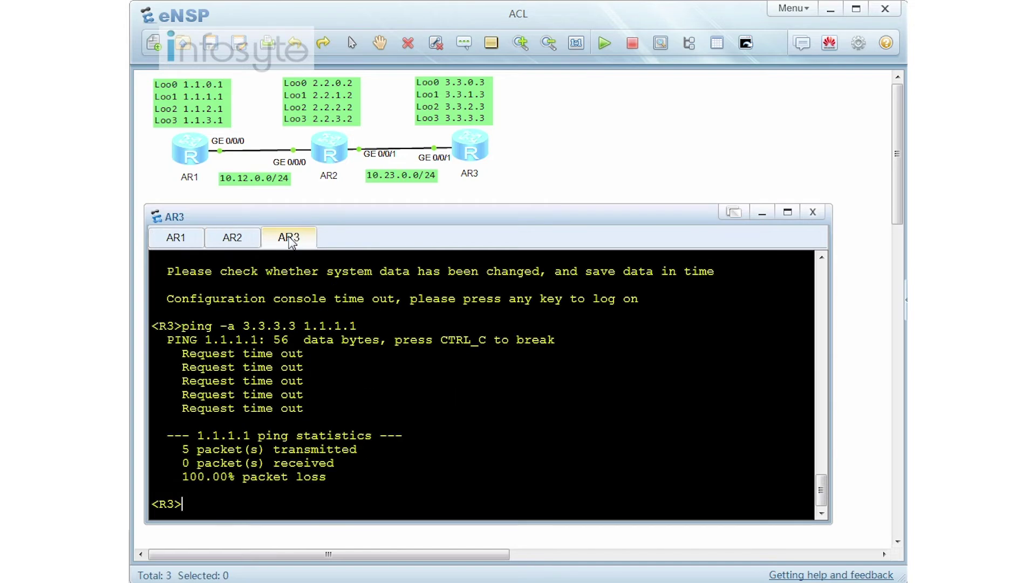
key("Up")
key("Return")
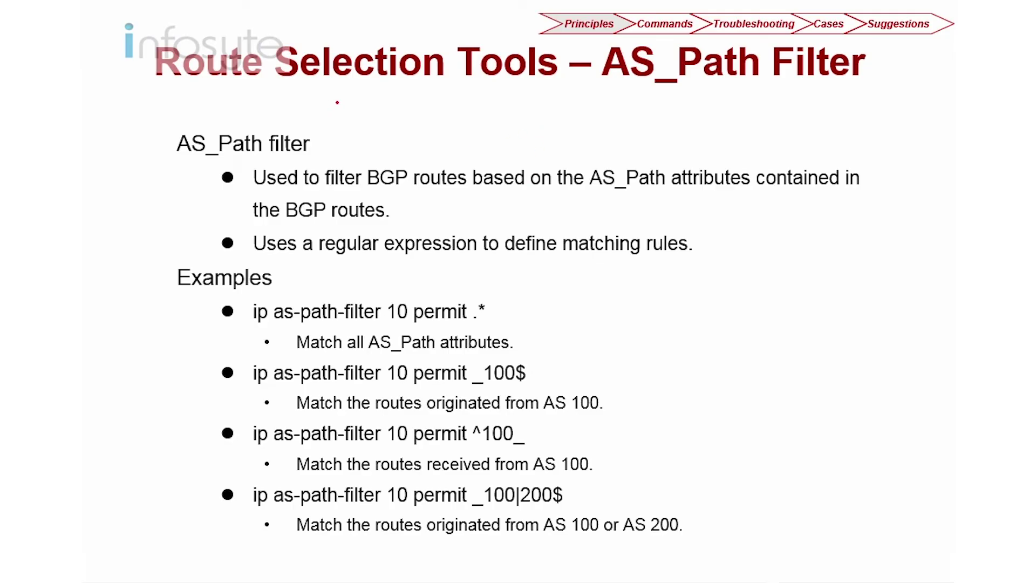
left_click_drag(268, 88, 507, 91)
left_click_drag(606, 97, 808, 95)
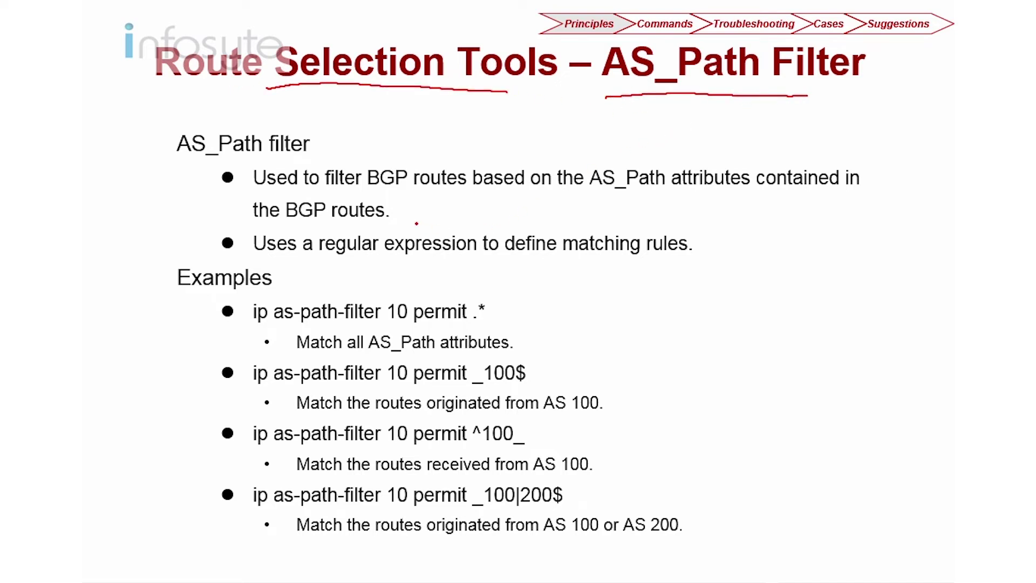
left_click_drag(369, 191, 401, 189)
left_click_drag(318, 260, 459, 257)
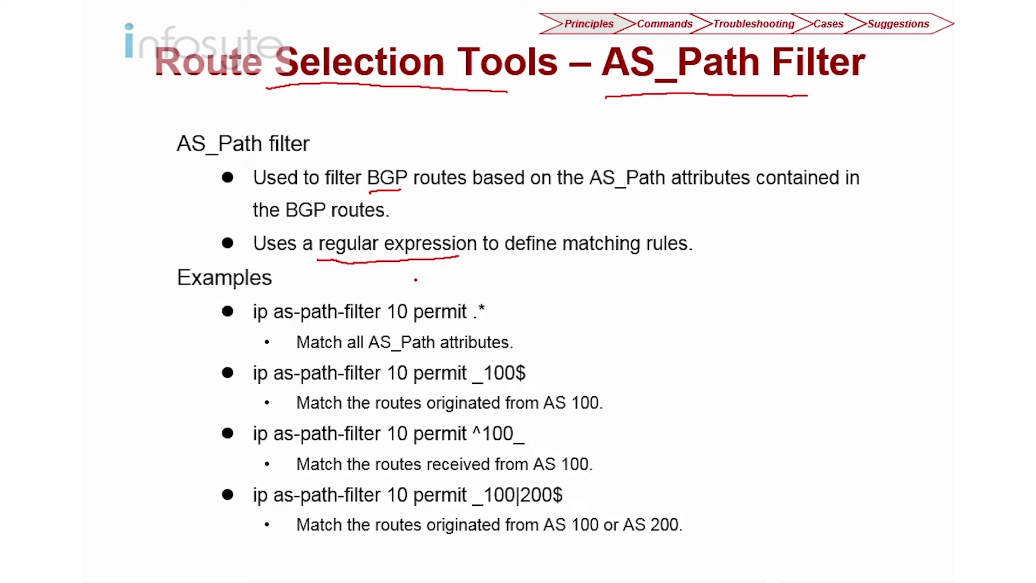